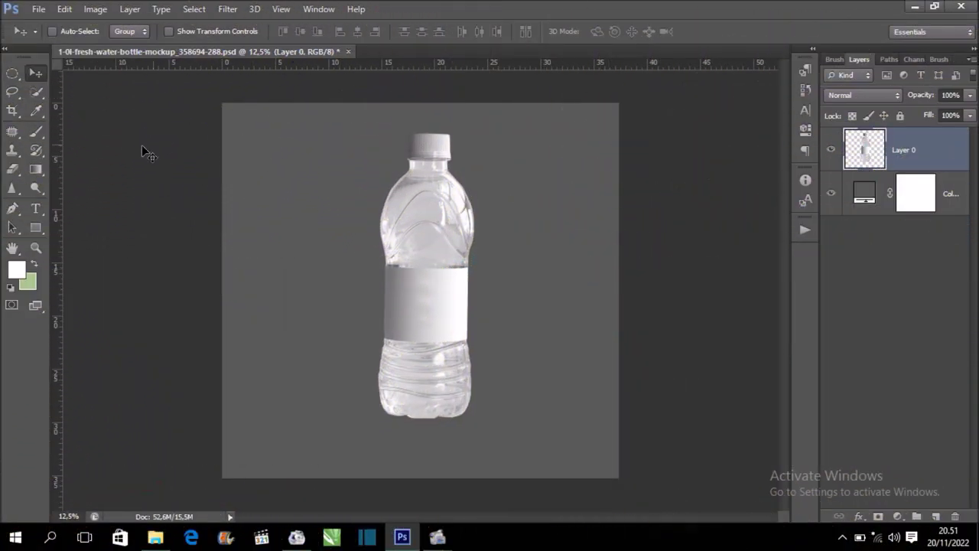
# - With the Pen tool, zoom in and start the label outline along its top edge
pyautogui.click(12, 208)
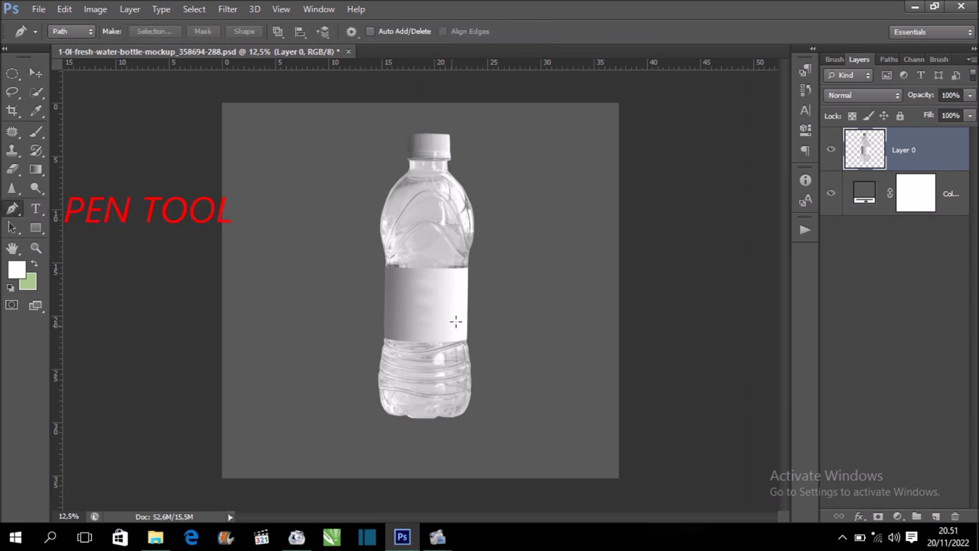
pyautogui.scroll(1, 415, 273)
pyautogui.scroll(1, 415, 273)
pyautogui.scroll(1, 413, 268)
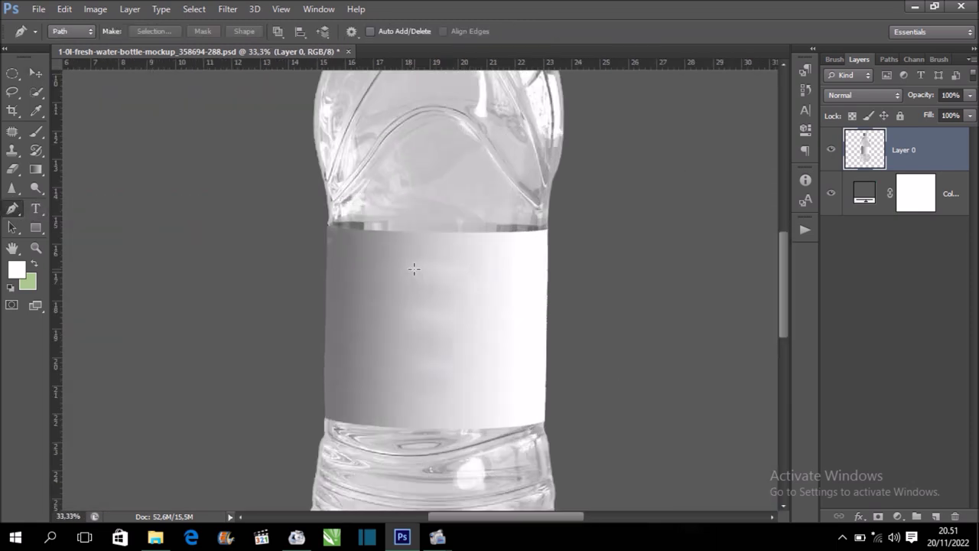
pyautogui.scroll(1, 386, 273)
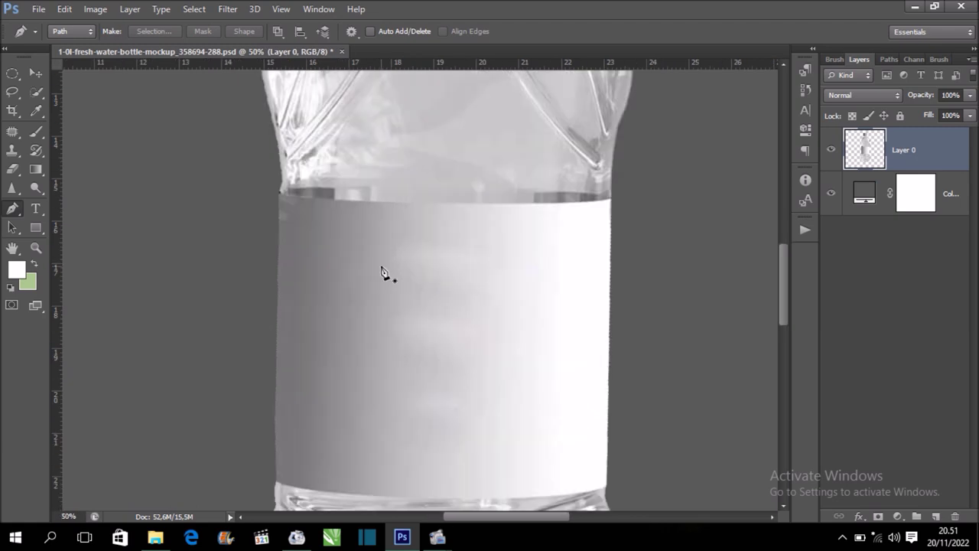
pyautogui.scroll(1, 321, 260)
pyautogui.click(287, 228)
pyautogui.moveTo(403, 238); pyautogui.dragTo(436, 238)
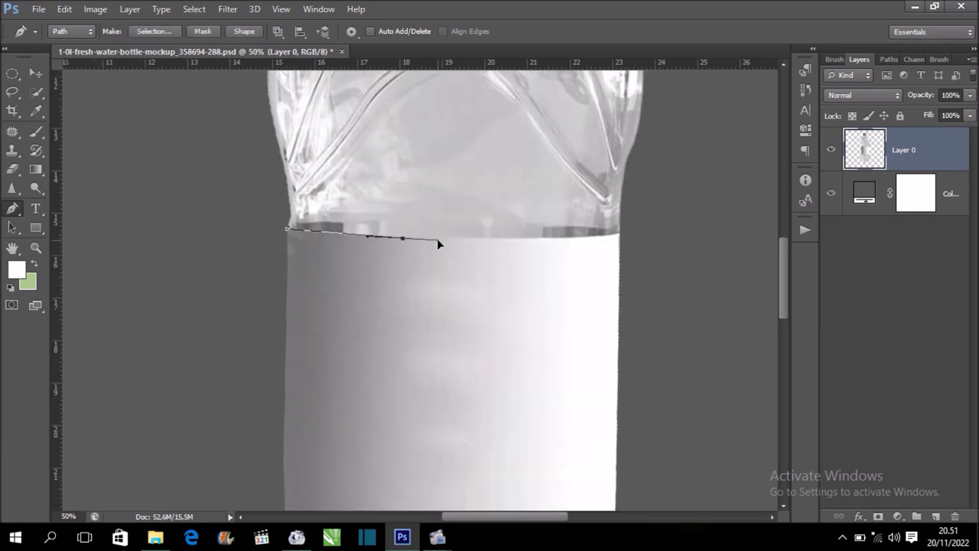
# - Continue the path around the label's right, bottom and left edges, closing it at the start anchor
pyautogui.hscroll(2, 466, 252)
pyautogui.moveTo(541, 246)
pyautogui.mouseDown()
pyautogui.moveTo(563, 243)
pyautogui.moveTo(618, 321)
pyautogui.mouseUp()
pyautogui.scroll(-2, 605, 271)
pyautogui.scroll(-3, 598, 380)
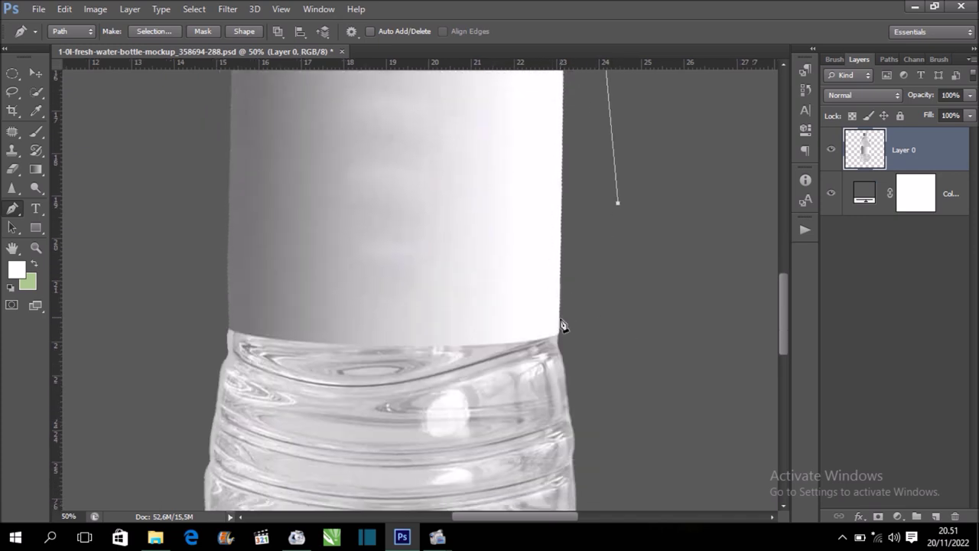
pyautogui.moveTo(558, 334); pyautogui.dragTo(408, 347)
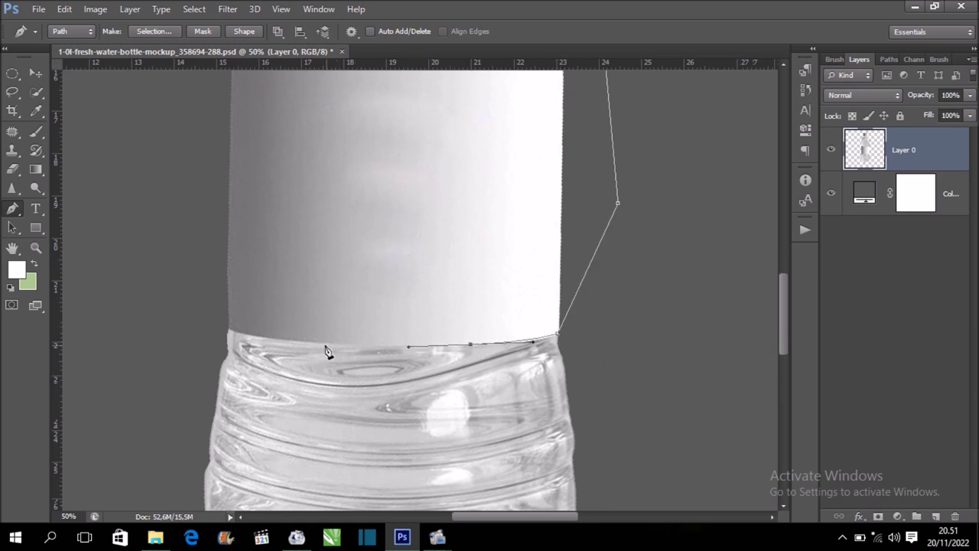
pyautogui.moveTo(302, 342); pyautogui.dragTo(292, 339)
pyautogui.moveTo(231, 331)
pyautogui.mouseDown()
pyautogui.moveTo(316, 406)
pyautogui.moveTo(293, 396)
pyautogui.mouseUp()
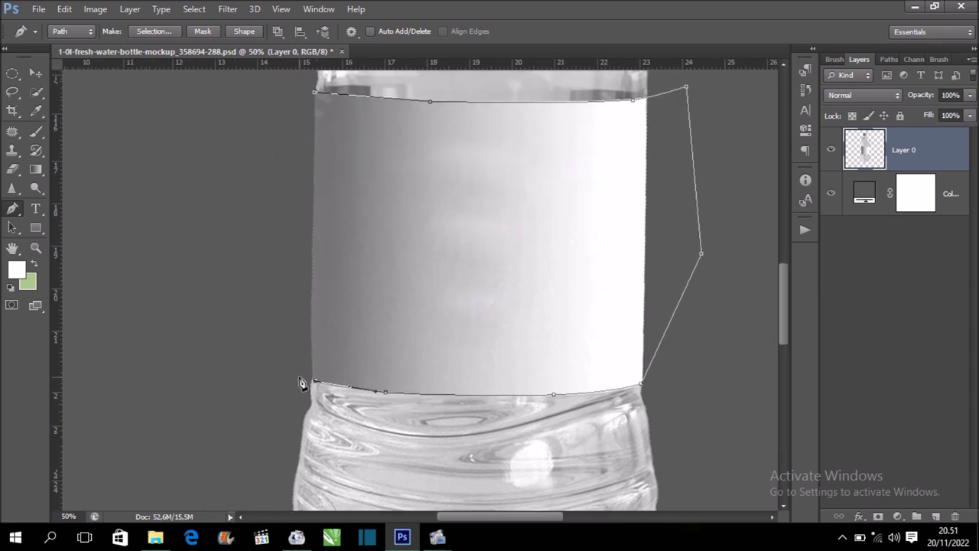
pyautogui.moveTo(289, 313); pyautogui.dragTo(293, 393)
pyautogui.click(293, 244)
pyautogui.click(321, 199)
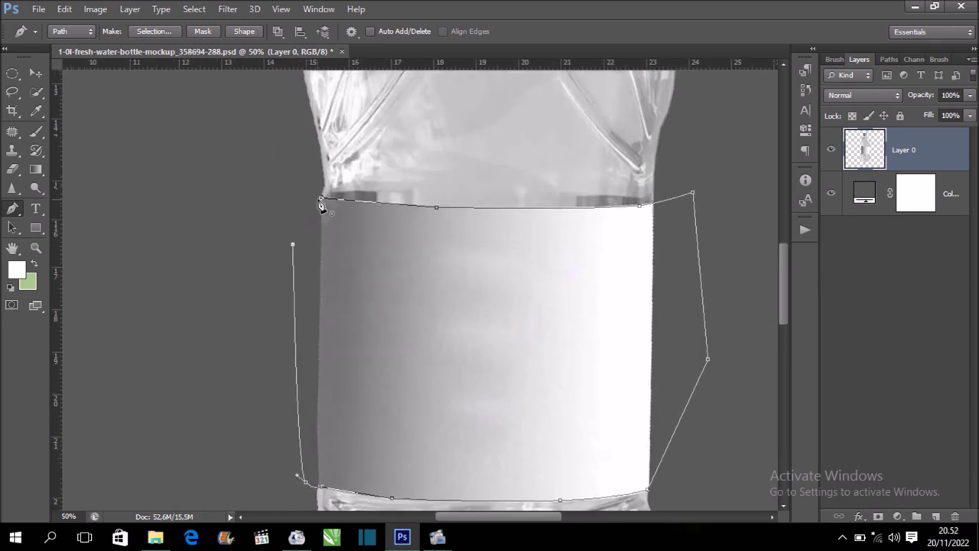
# - Turn the label path into a selection and copy it onto a new Layer 1
pyautogui.rightClick(362, 249)
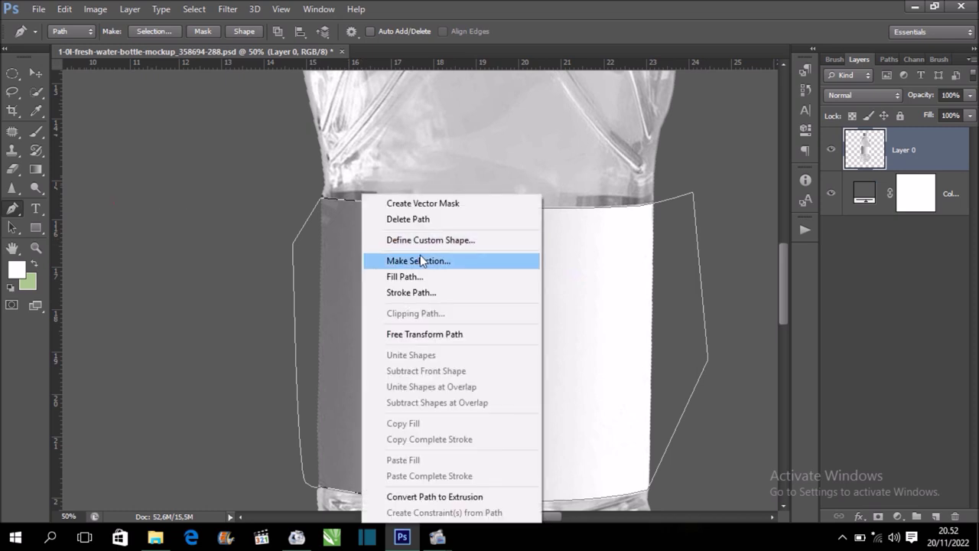
pyautogui.click(517, 260)
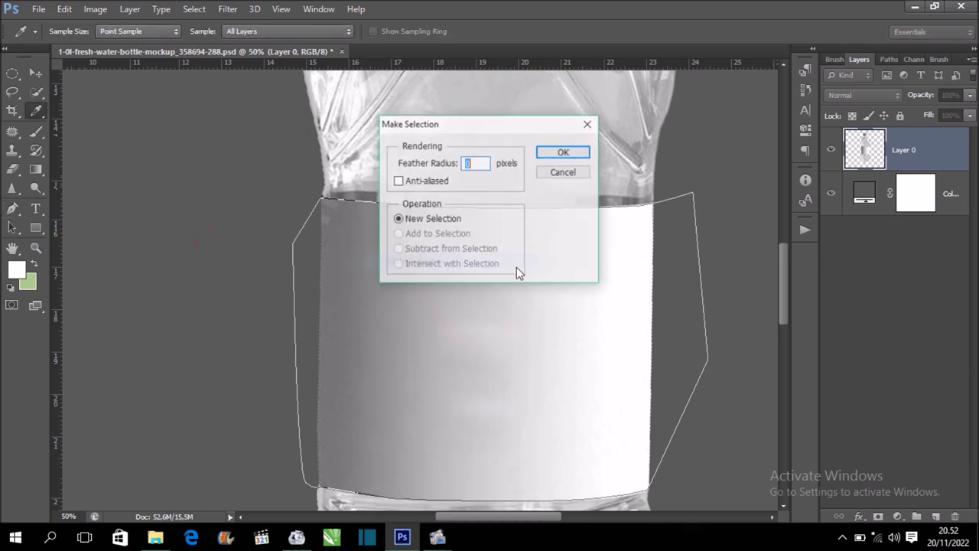
pyautogui.click(566, 157)
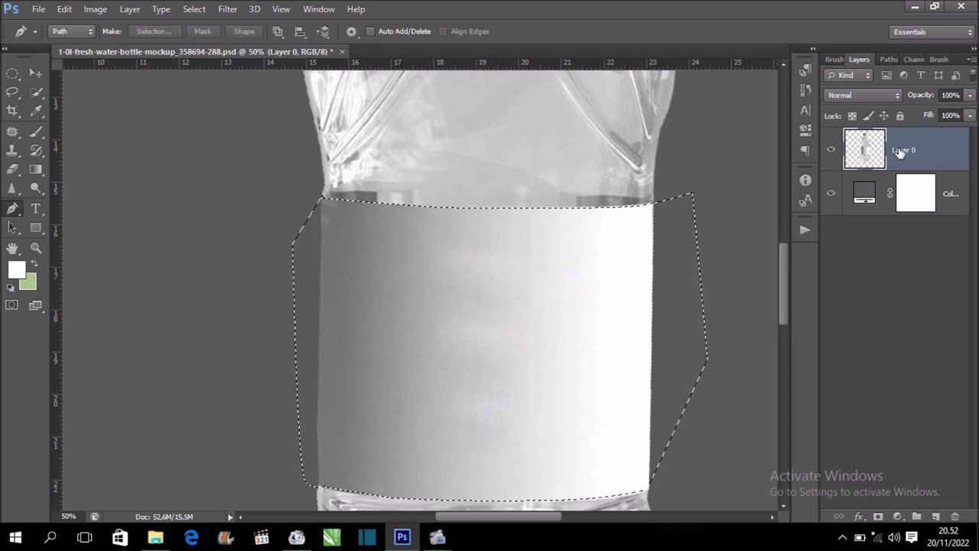
pyautogui.hotkey('ctrl', 'j')
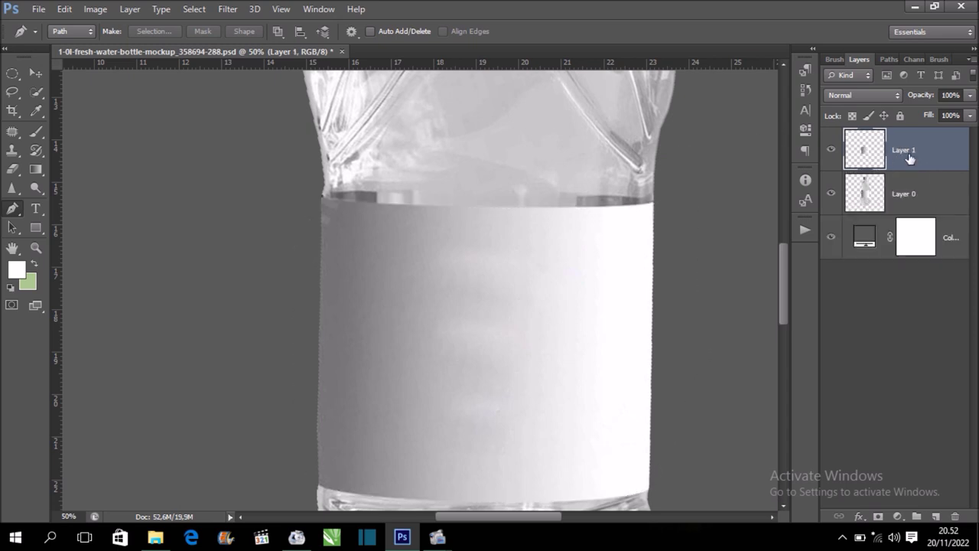
# - Convert Layer 1 into a Smart Object and open its contents as Layer 1.psb
pyautogui.rightClick(909, 156)
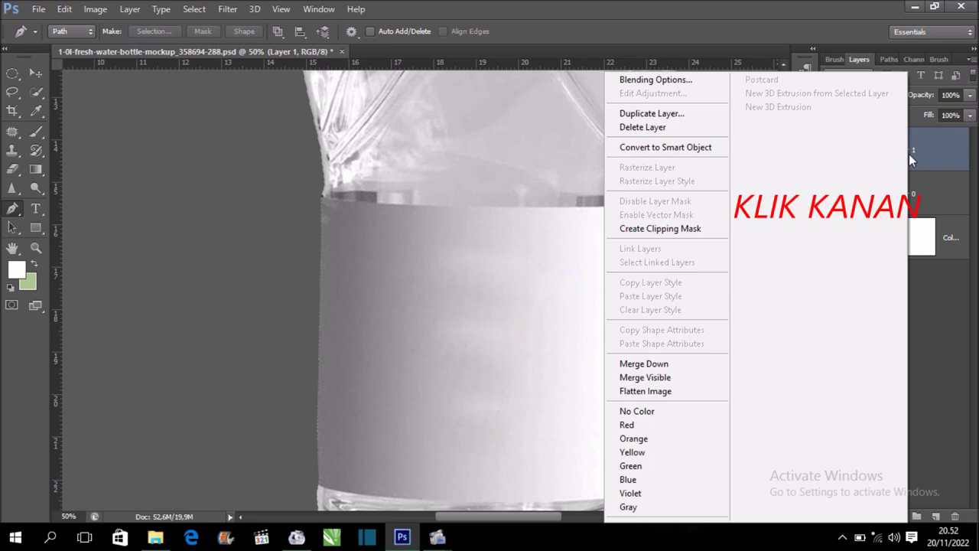
pyautogui.click(690, 149)
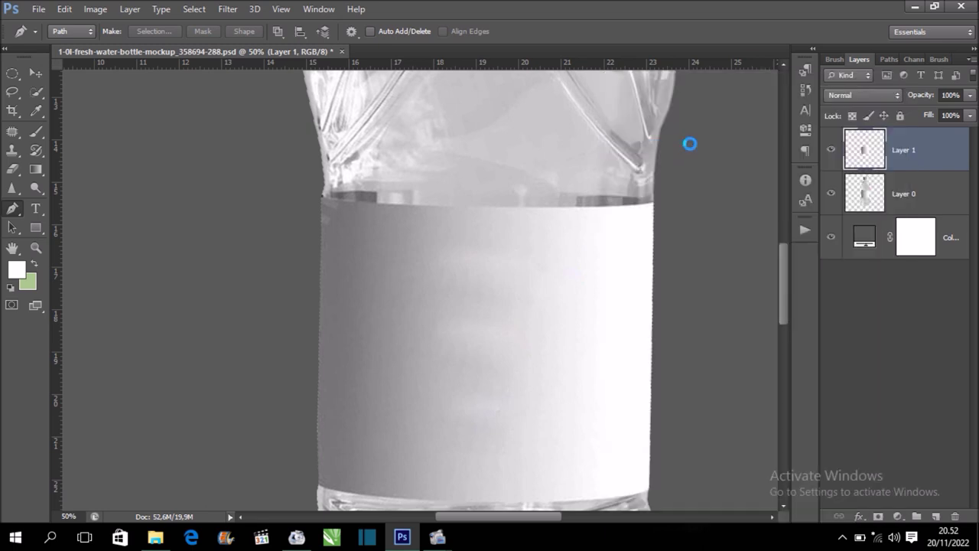
pyautogui.doubleClick(875, 157)
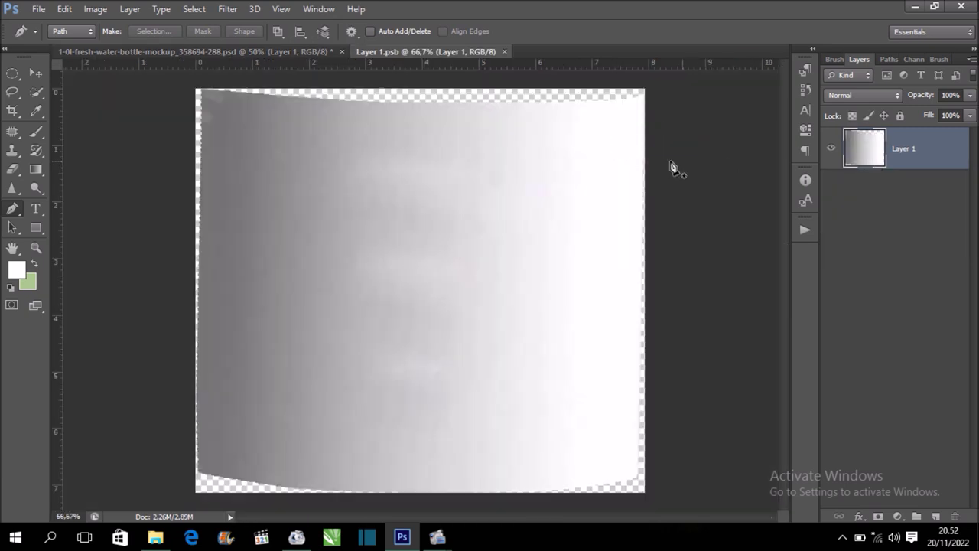
# - Load the label's pixels as a selection and add a Gradient fill layer
pyautogui.click(42, 74)
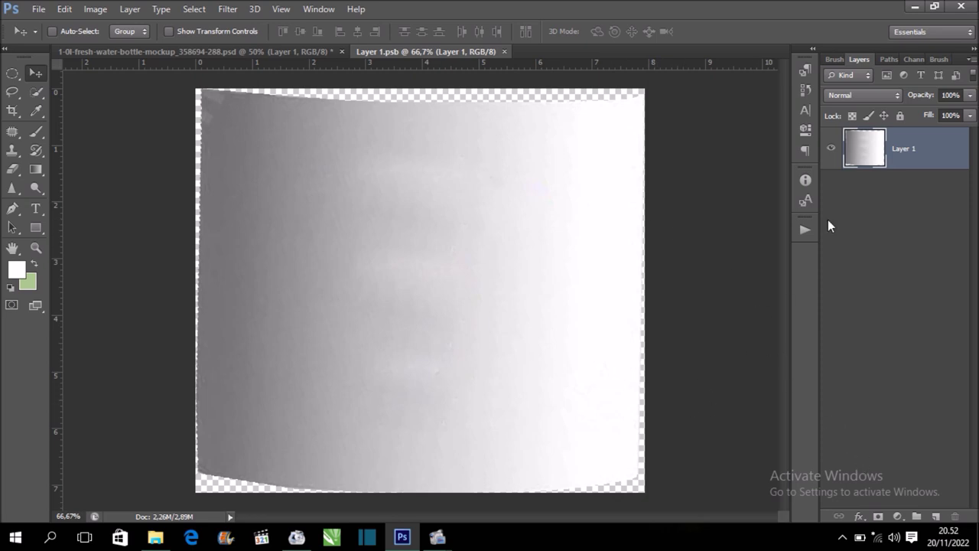
pyautogui.keyDown('ctrl'); pyautogui.click(861, 157); pyautogui.keyUp('ctrl')
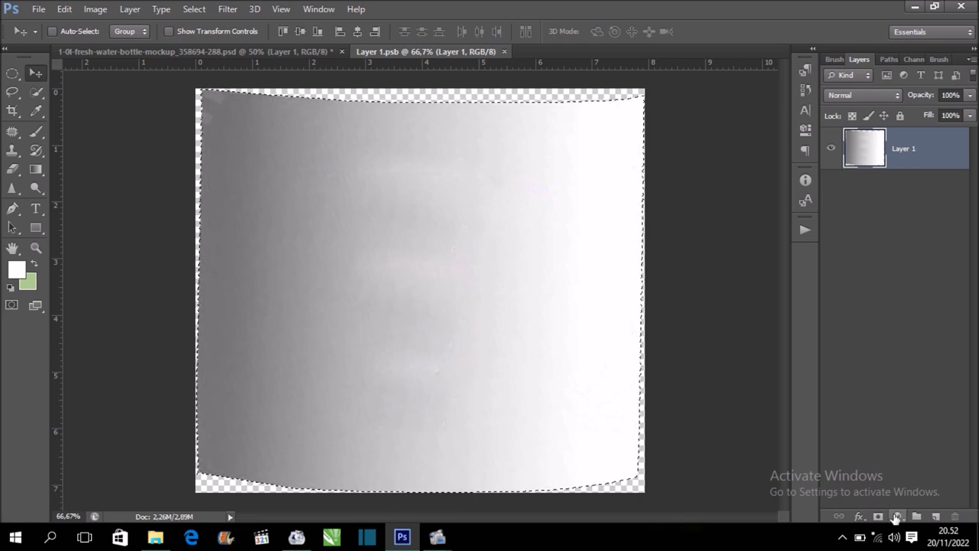
pyautogui.click(896, 518)
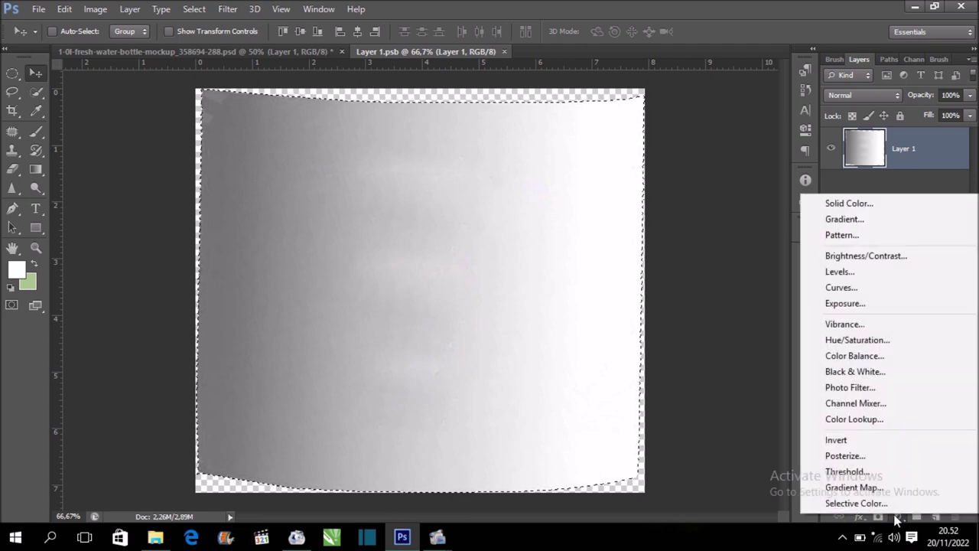
pyautogui.click(966, 222)
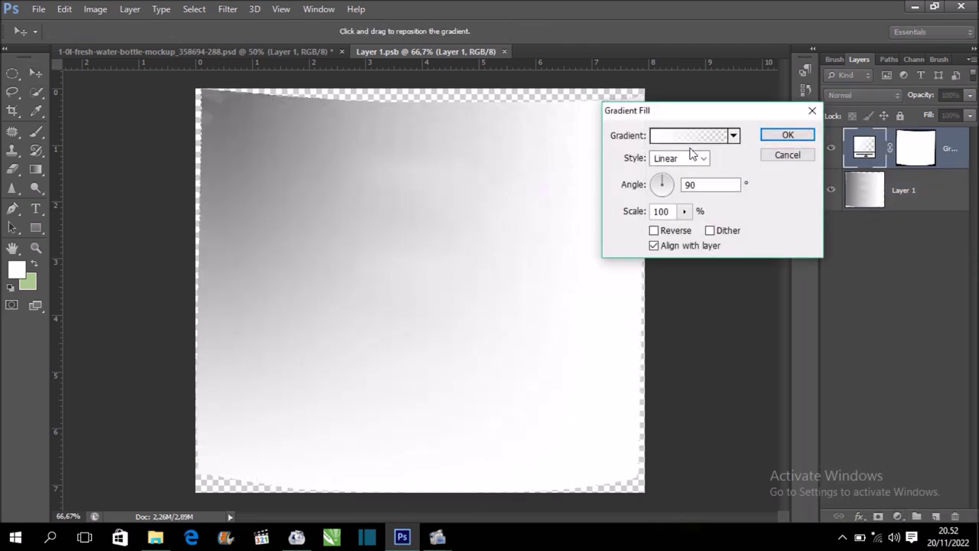
# - Set the gradient to white-to-green Foreground to Background in Radial style
pyautogui.click(667, 141)
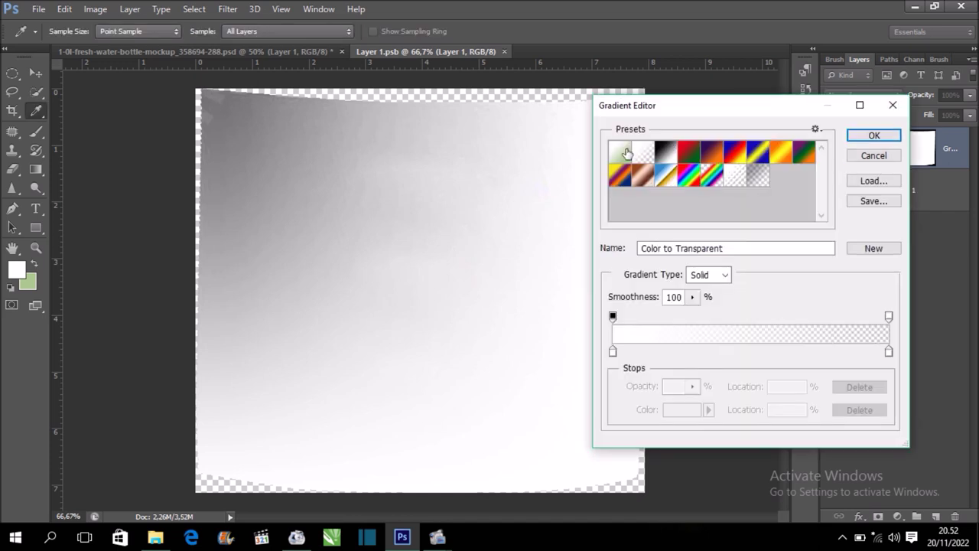
pyautogui.click(627, 154)
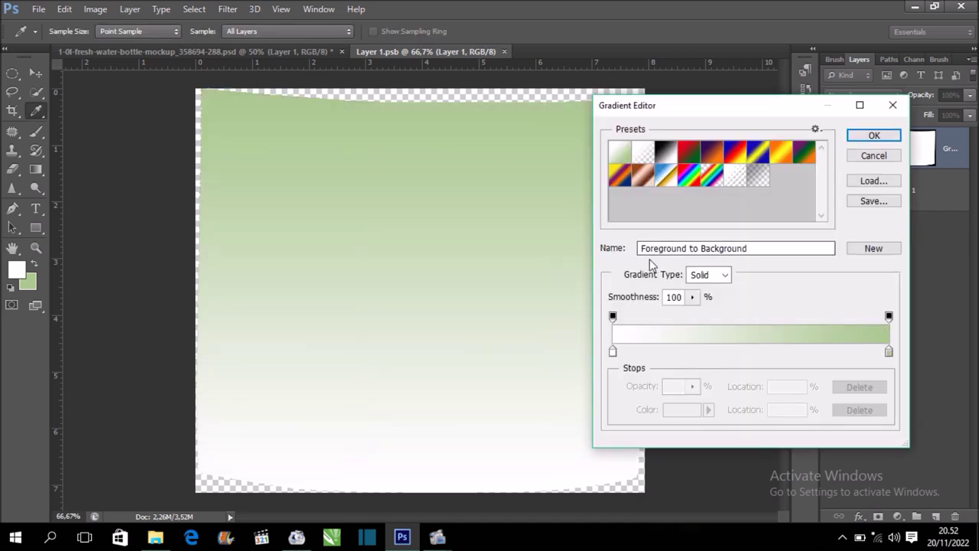
pyautogui.click(875, 136)
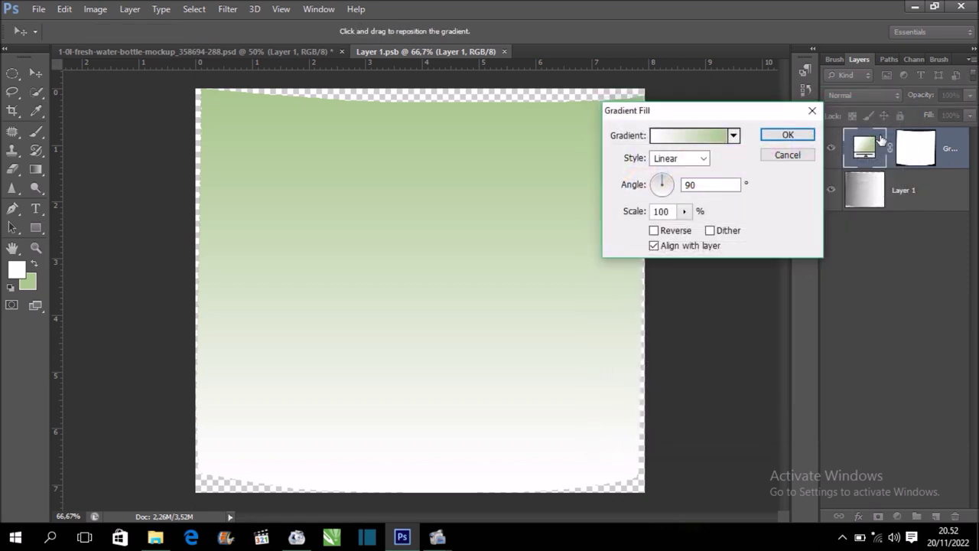
pyautogui.click(681, 159)
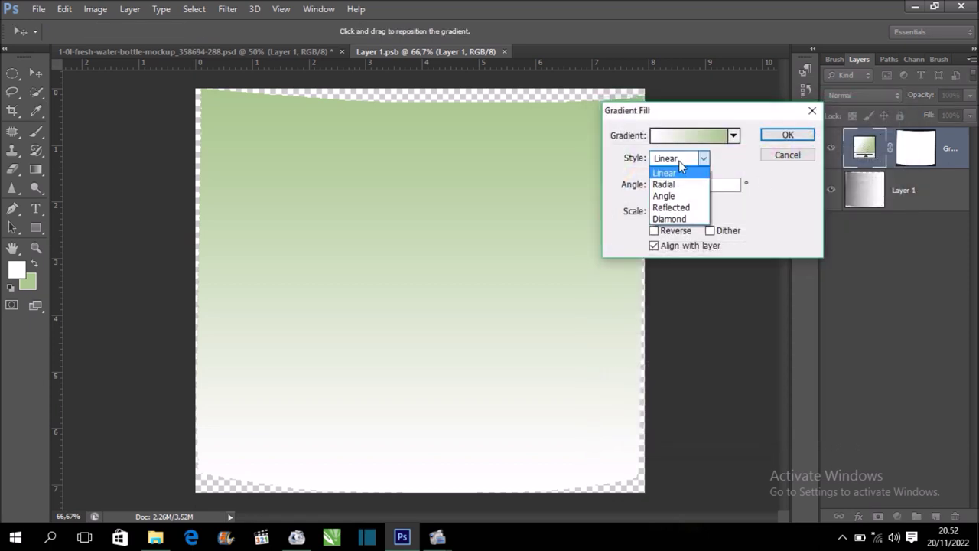
pyautogui.click(665, 184)
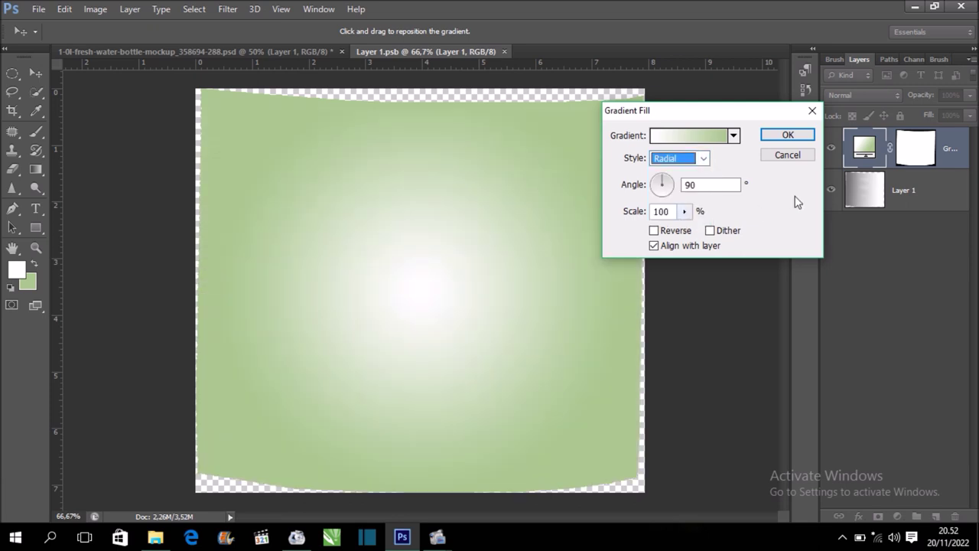
pyautogui.click(788, 136)
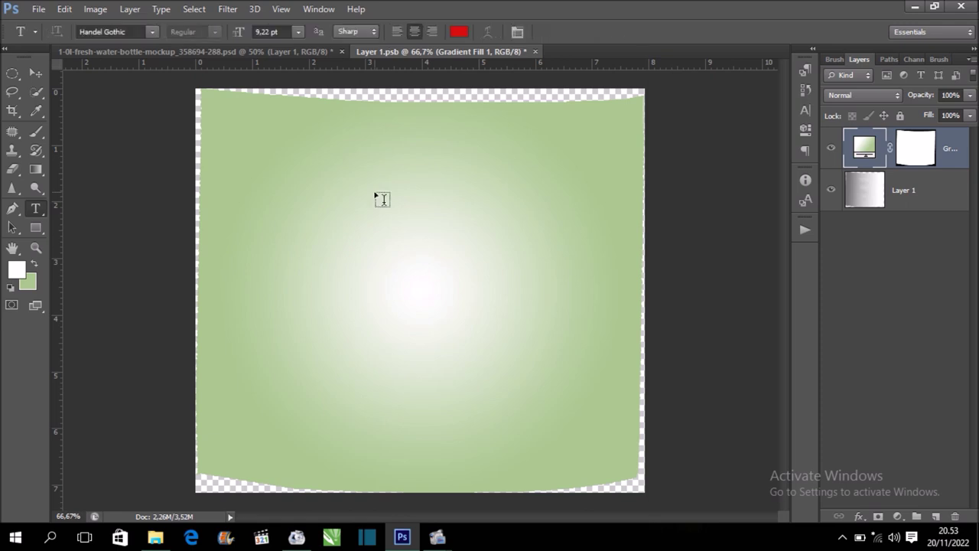
# - Type 'FRESH WATER' on the label in red Handel Gothic
pyautogui.click(336, 205)
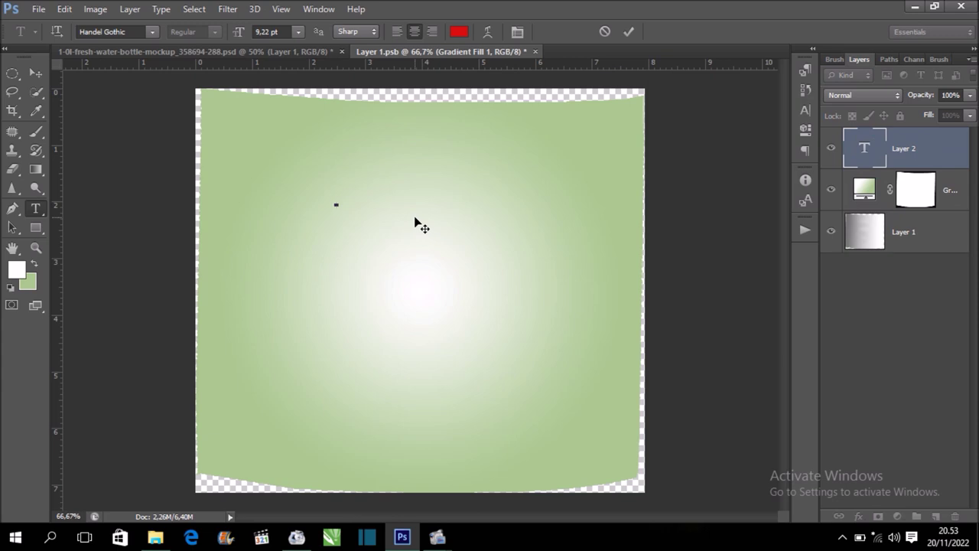
pyautogui.write('FRES')
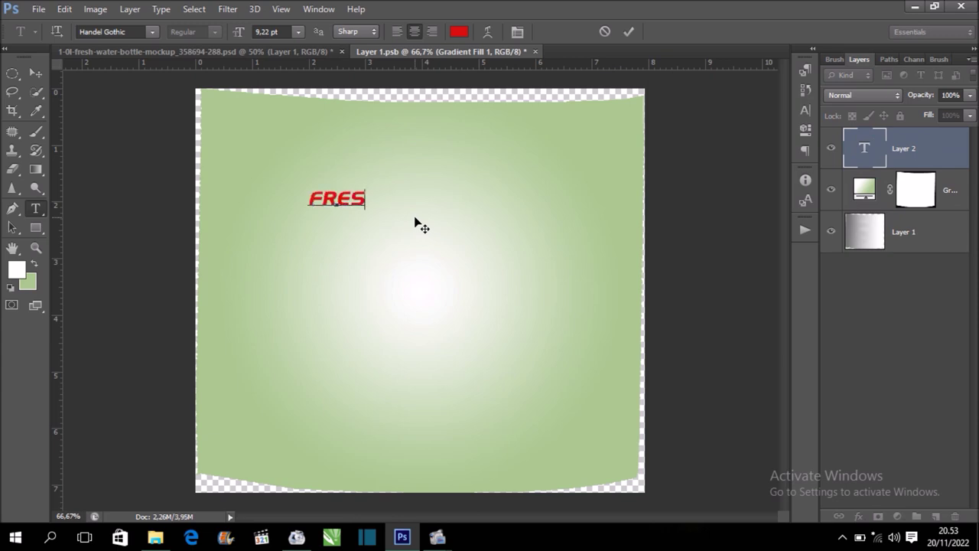
pyautogui.write('H ')
pyautogui.write('WATER')
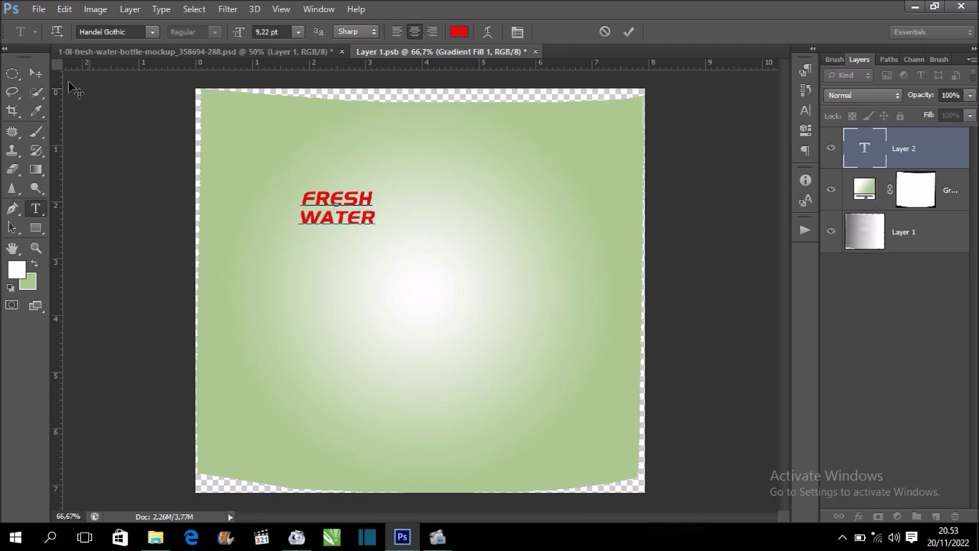
pyautogui.click(35, 72)
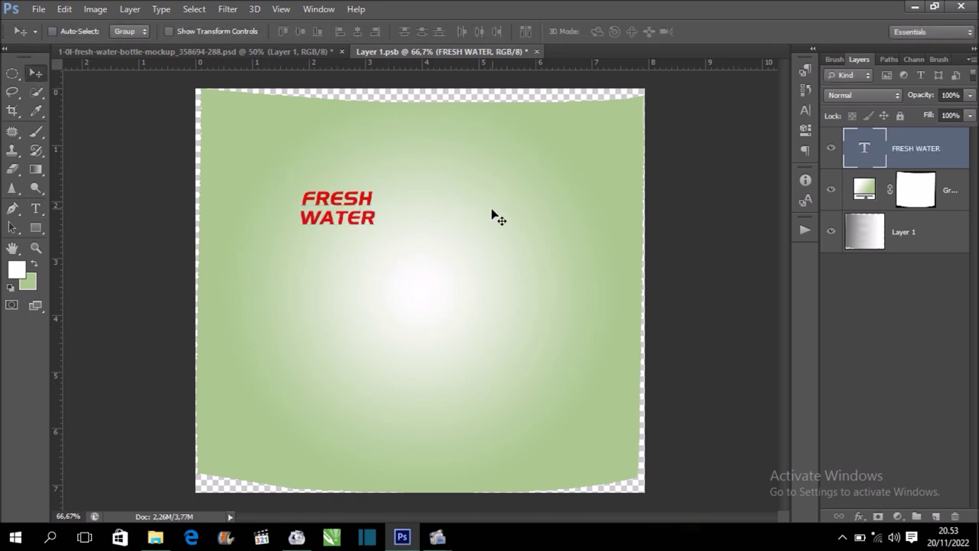
# - Enlarge the FRESH WATER text and center it on the label
pyautogui.hotkey('ctrl', 't')
pyautogui.moveTo(374, 230); pyautogui.dragTo(616, 405)
pyautogui.moveTo(299, 349); pyautogui.dragTo(237, 378)
pyautogui.moveTo(537, 266); pyautogui.dragTo(524, 251)
pyautogui.press('Return')
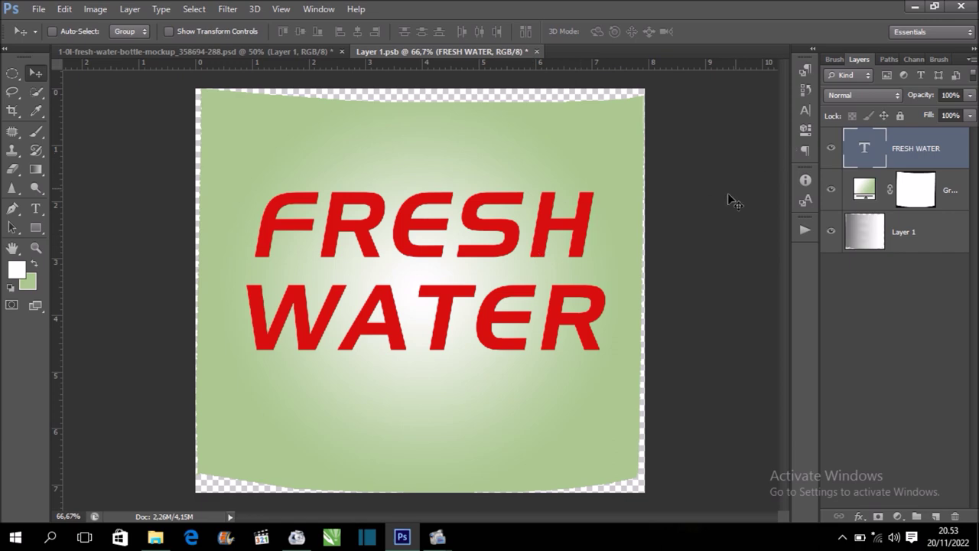
# - In the Character panel, set the FRESH WATER text colour to orange-yellow fdb900
pyautogui.click(805, 110)
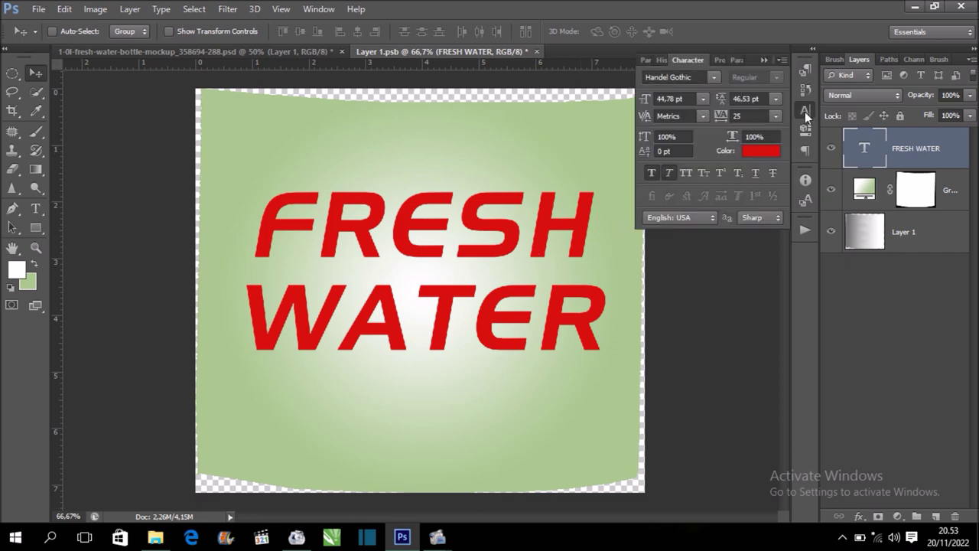
pyautogui.click(768, 152)
pyautogui.moveTo(664, 155)
pyautogui.mouseDown()
pyautogui.moveTo(604, 153)
pyautogui.moveTo(556, 196)
pyautogui.mouseUp()
pyautogui.moveTo(739, 197); pyautogui.dragTo(747, 157)
pyautogui.moveTo(652, 123)
pyautogui.mouseDown()
pyautogui.moveTo(700, 102)
pyautogui.moveTo(701, 131)
pyautogui.mouseUp()
pyautogui.click(749, 231)
pyautogui.click(713, 80)
pyautogui.moveTo(748, 231); pyautogui.dragTo(748, 241)
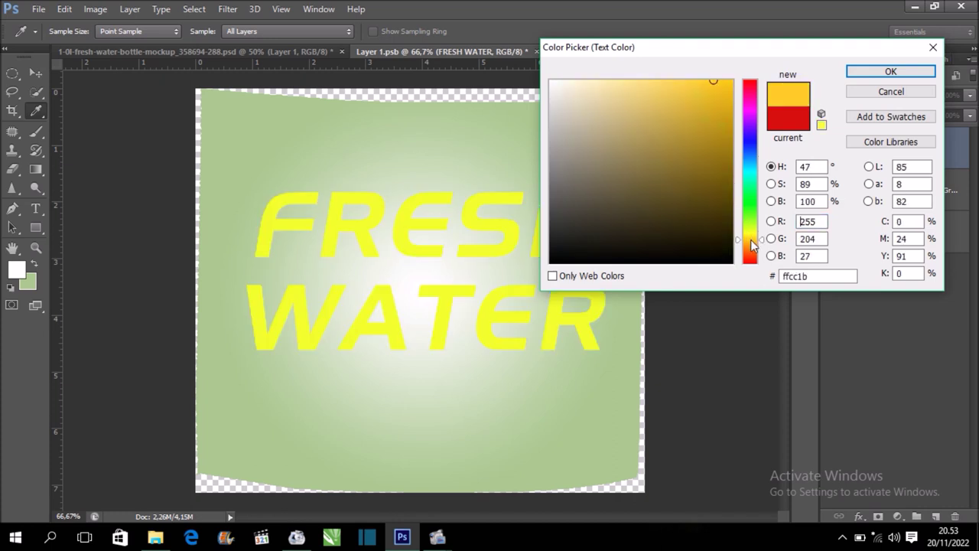
pyautogui.click(732, 81)
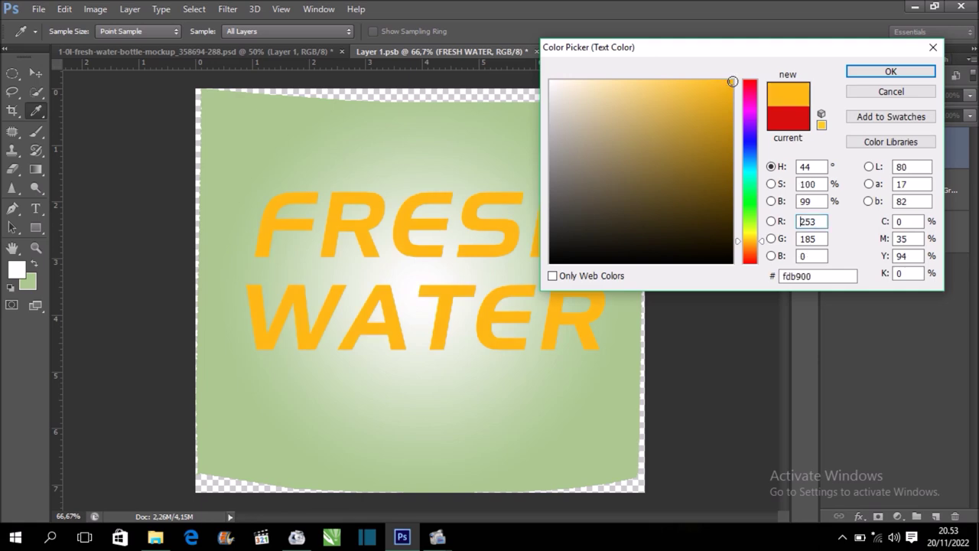
pyautogui.click(849, 72)
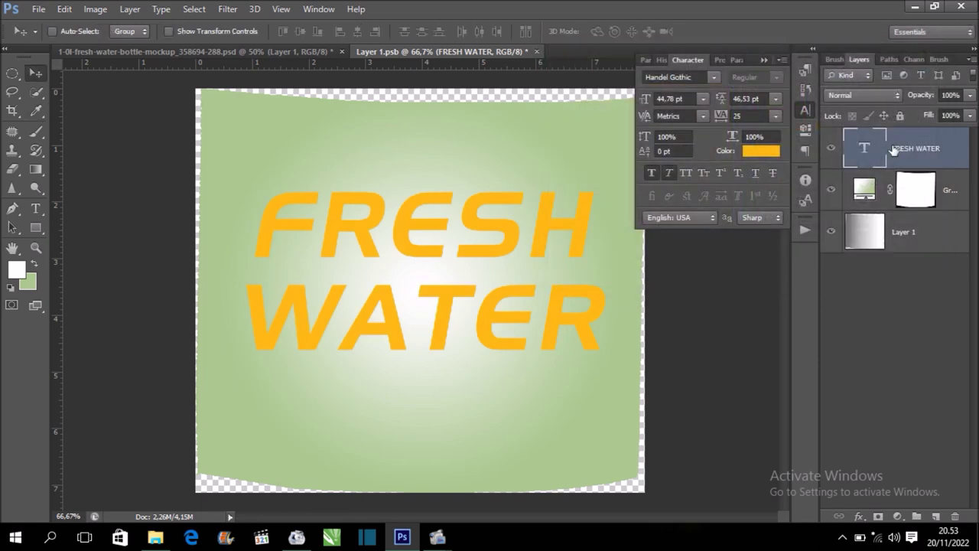
# - Add a white Stroke layer style to the FRESH WATER text
pyautogui.rightClick(920, 162)
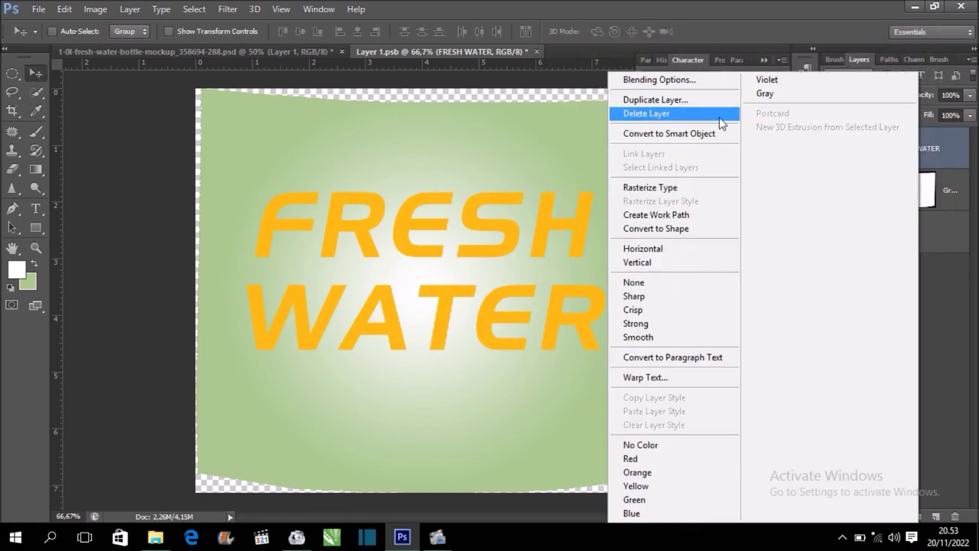
pyautogui.click(690, 87)
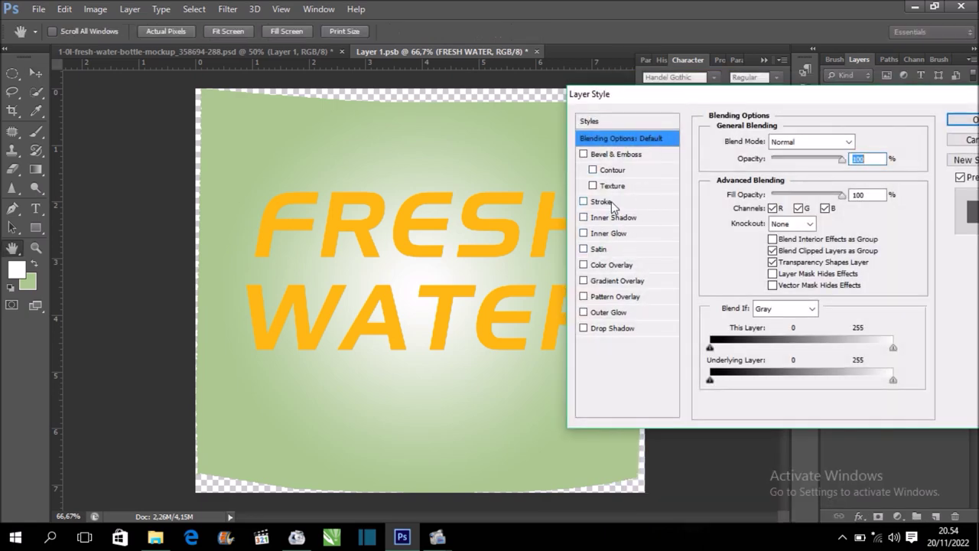
pyautogui.click(611, 203)
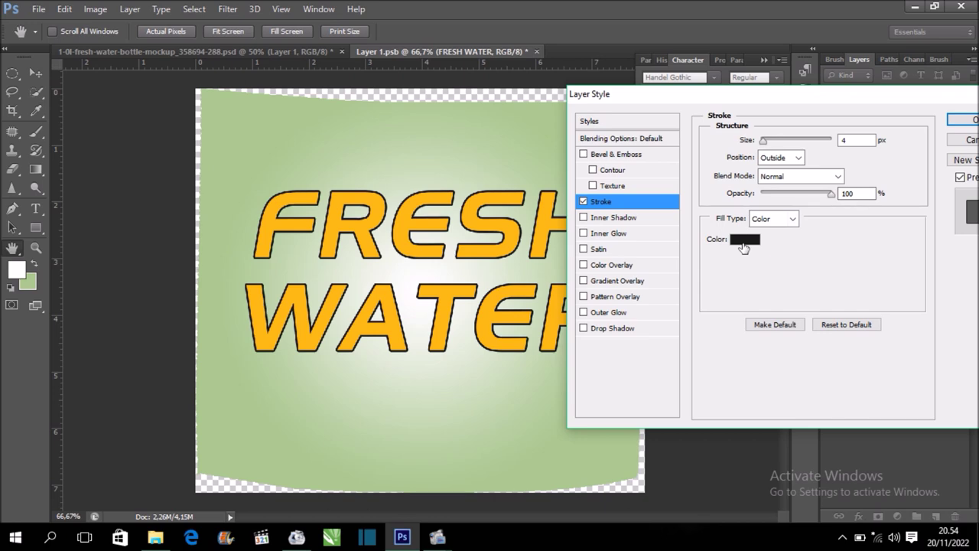
pyautogui.click(742, 243)
pyautogui.click(547, 76)
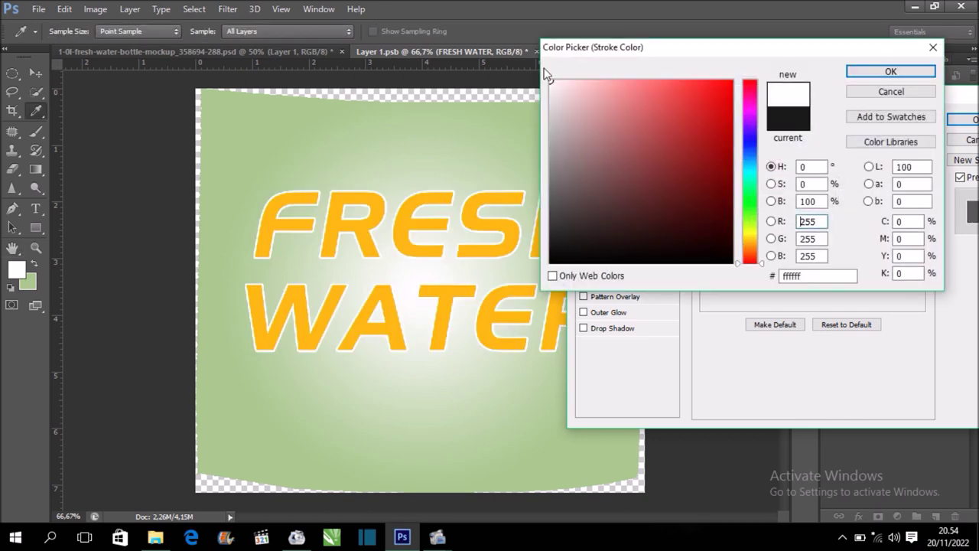
pyautogui.click(891, 74)
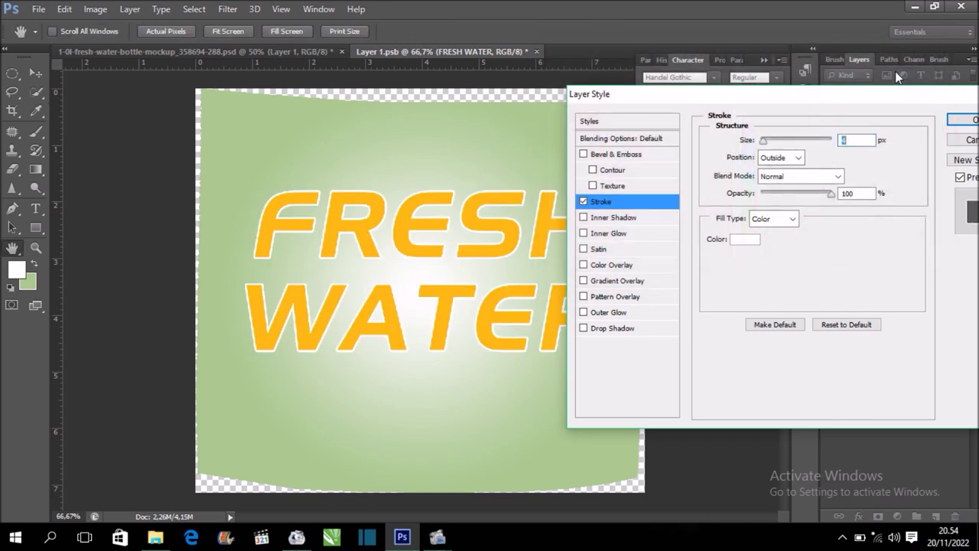
pyautogui.click(962, 120)
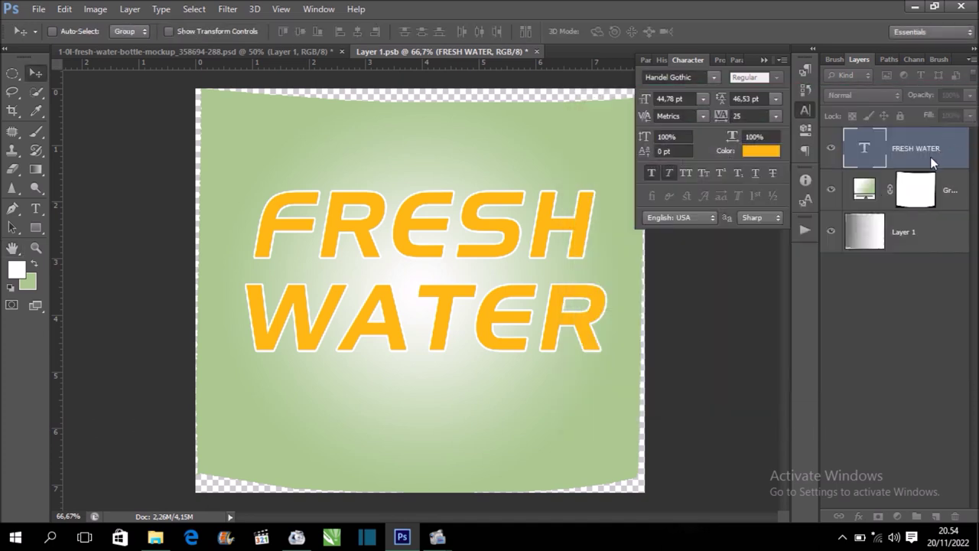
# - Nudge the FRESH WATER text slightly lower and left on the label
pyautogui.moveTo(501, 238); pyautogui.dragTo(501, 259)
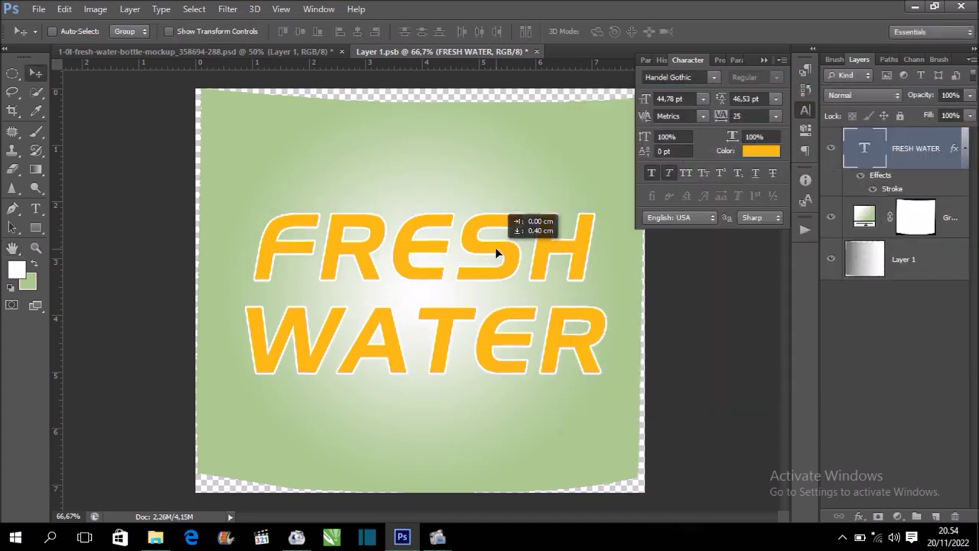
pyautogui.moveTo(482, 252); pyautogui.dragTo(477, 252)
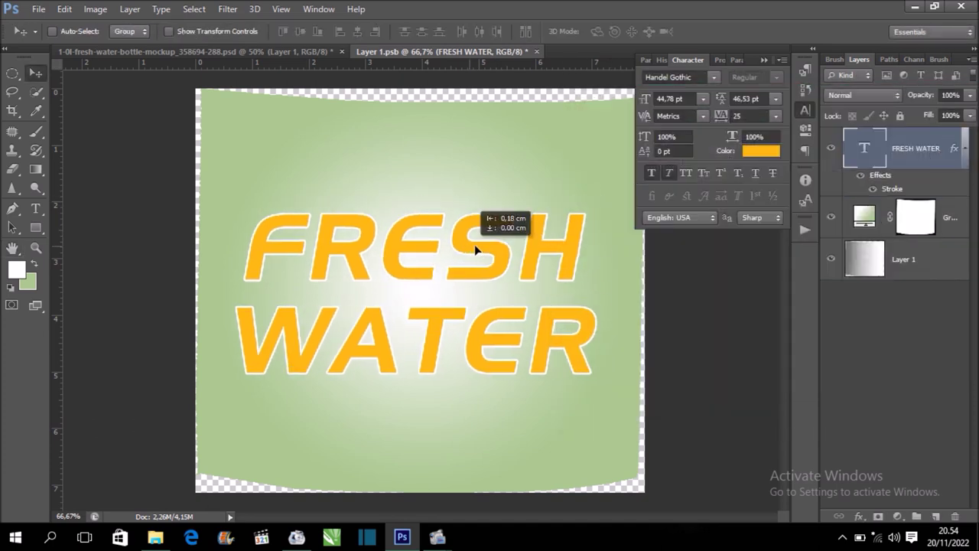
pyautogui.click(767, 58)
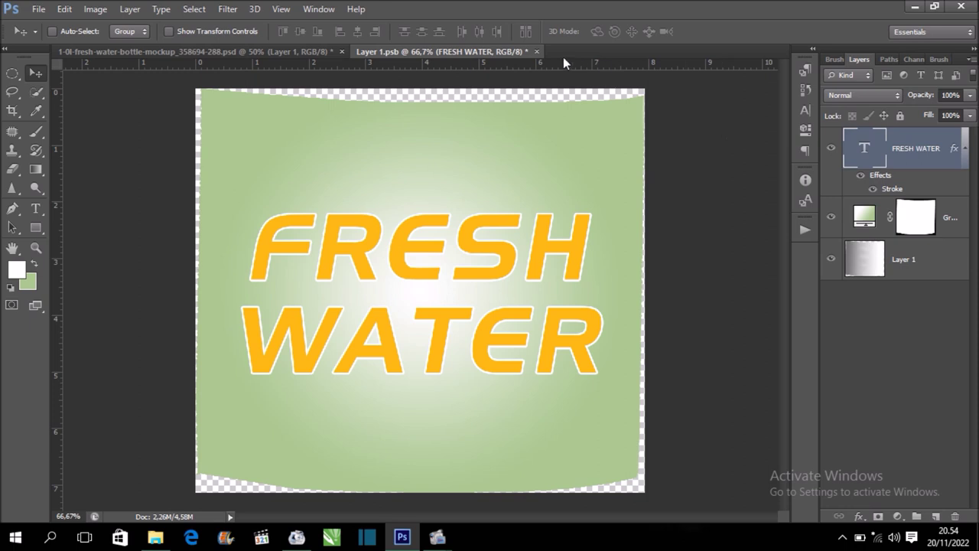
# - Close Layer 1.psb, saving the label edits into the bottle mockup
pyautogui.click(538, 51)
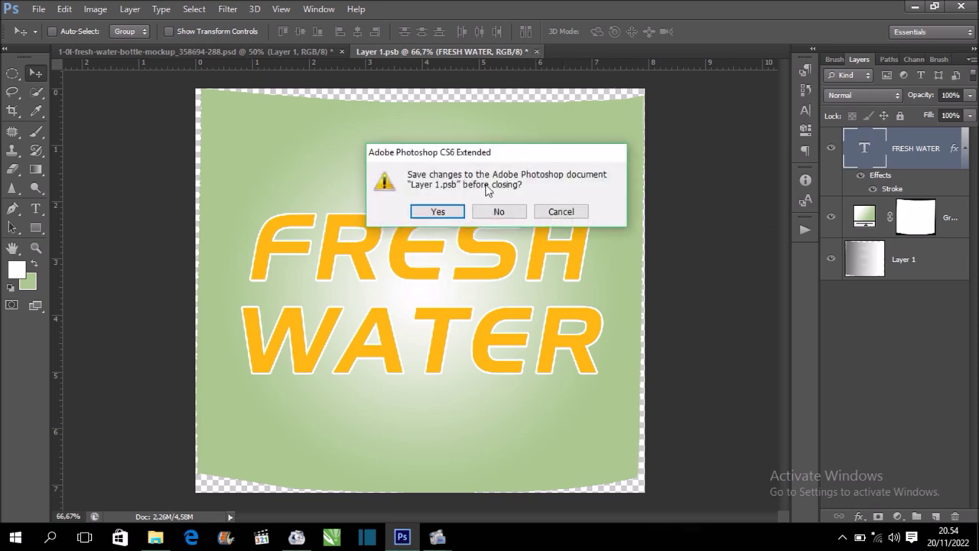
pyautogui.click(437, 212)
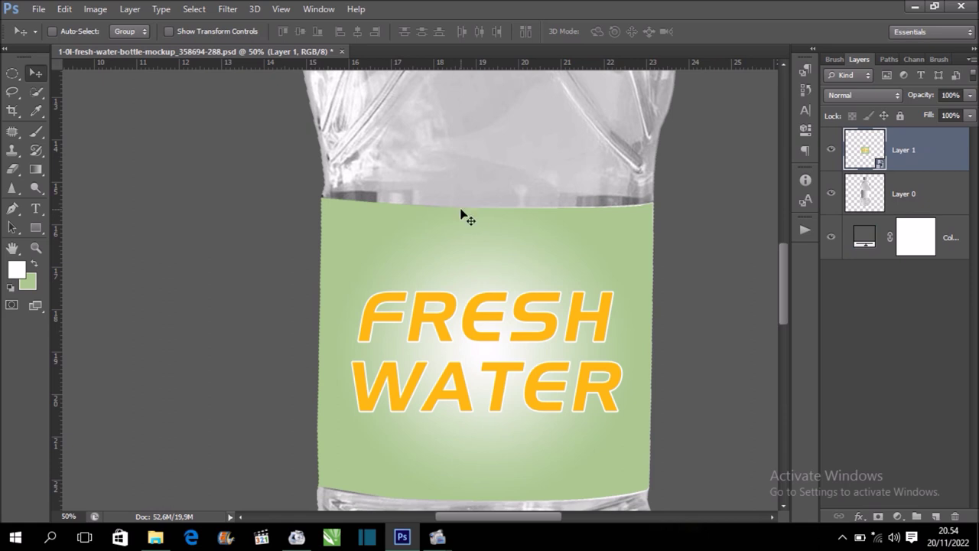
pyautogui.hotkey('ctrl', '-')
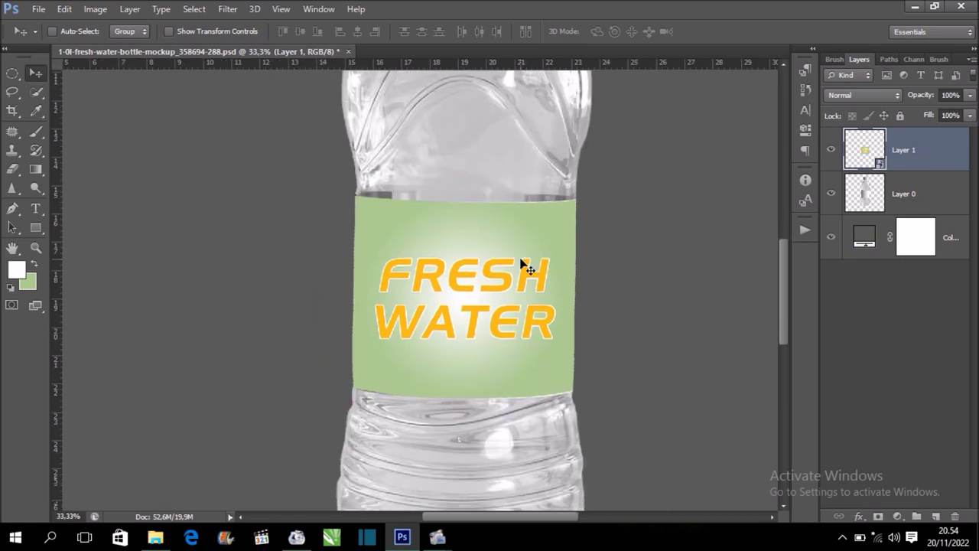
# - Set Layer 1's blend mode to Linear Burn and zoom out to the whole bottle
pyautogui.click(872, 96)
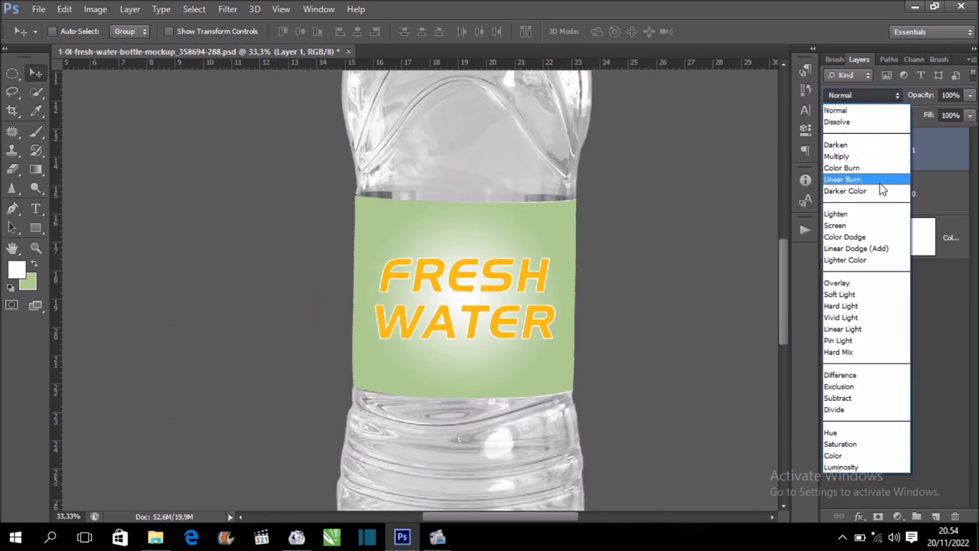
pyautogui.click(849, 179)
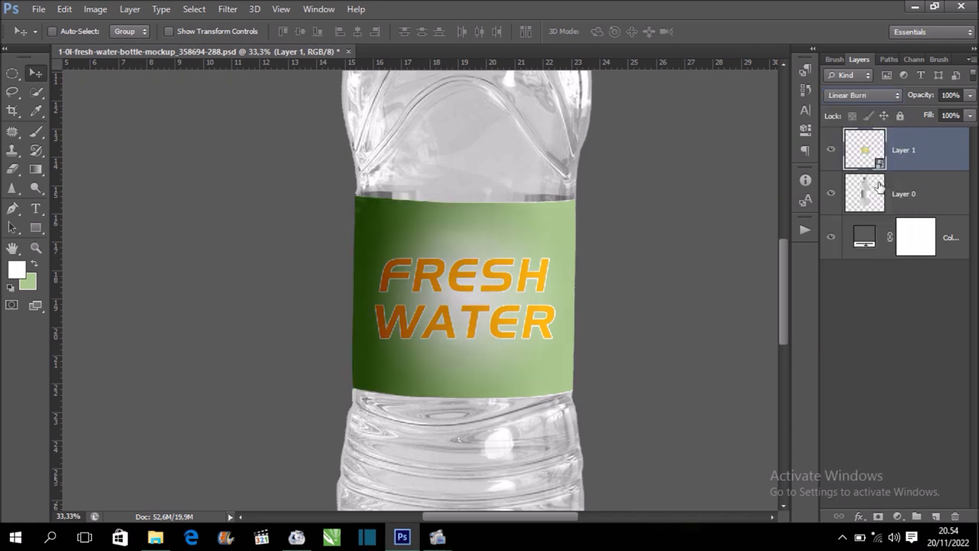
pyautogui.hotkey('ctrl', '-')
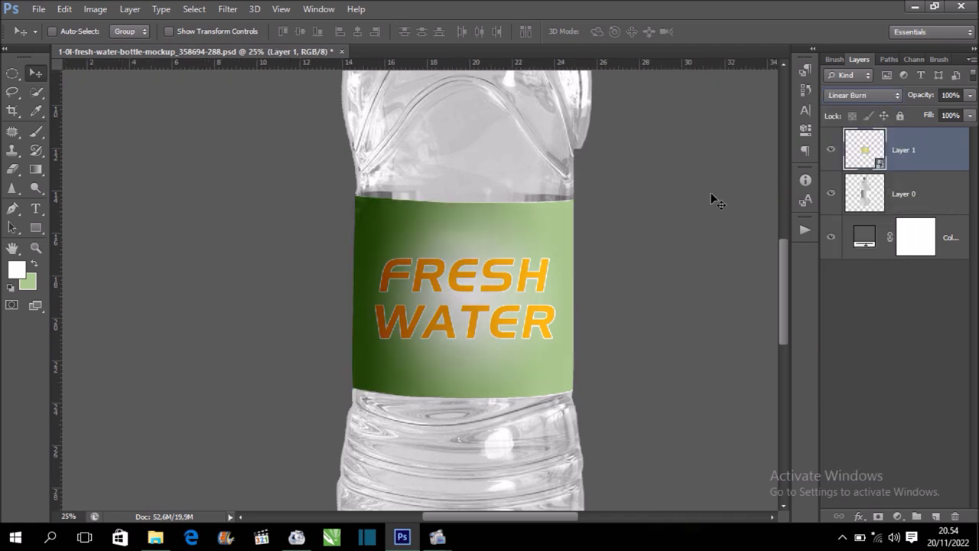
pyautogui.hotkey('ctrl', '-')
pyautogui.hotkey('ctrl', '-')
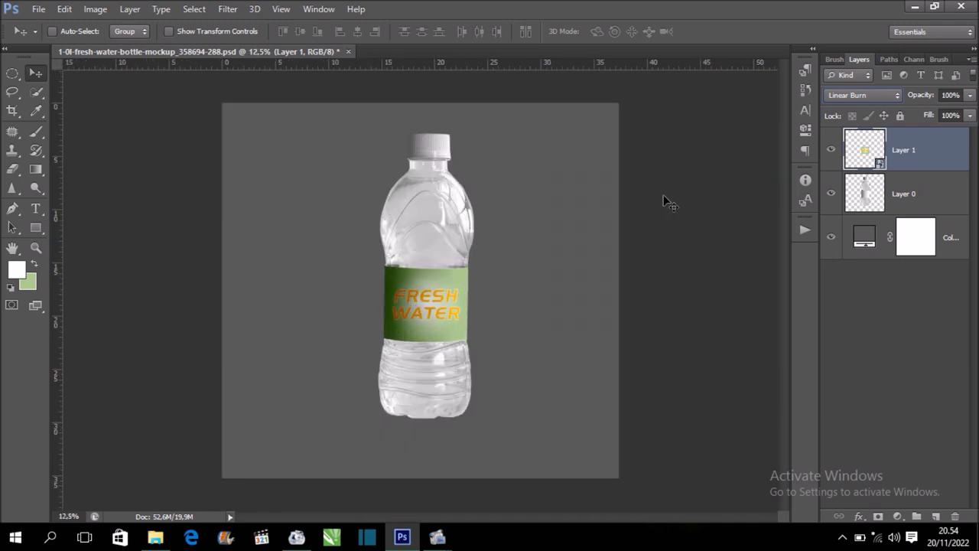
pyautogui.scroll(1, 663, 195)
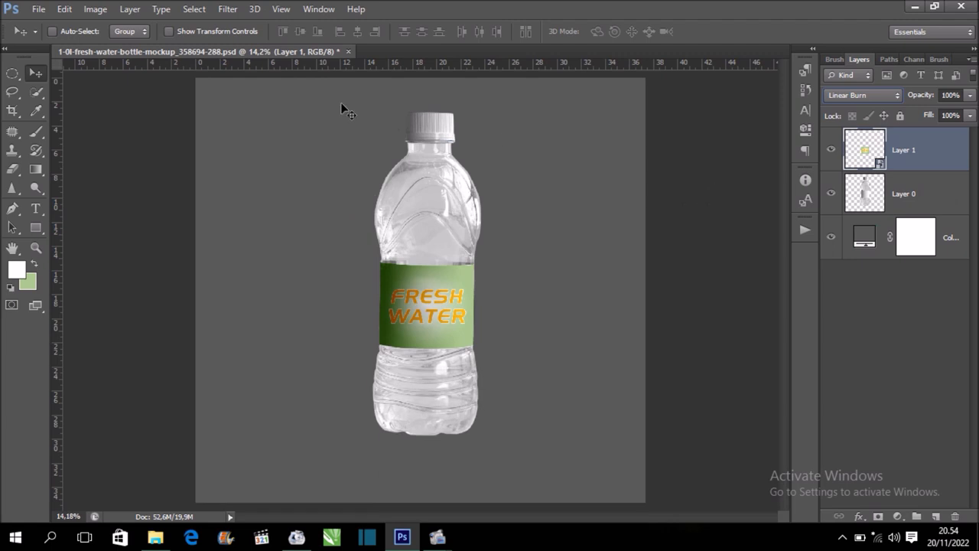
pyautogui.hotkey('ctrl', 'o')
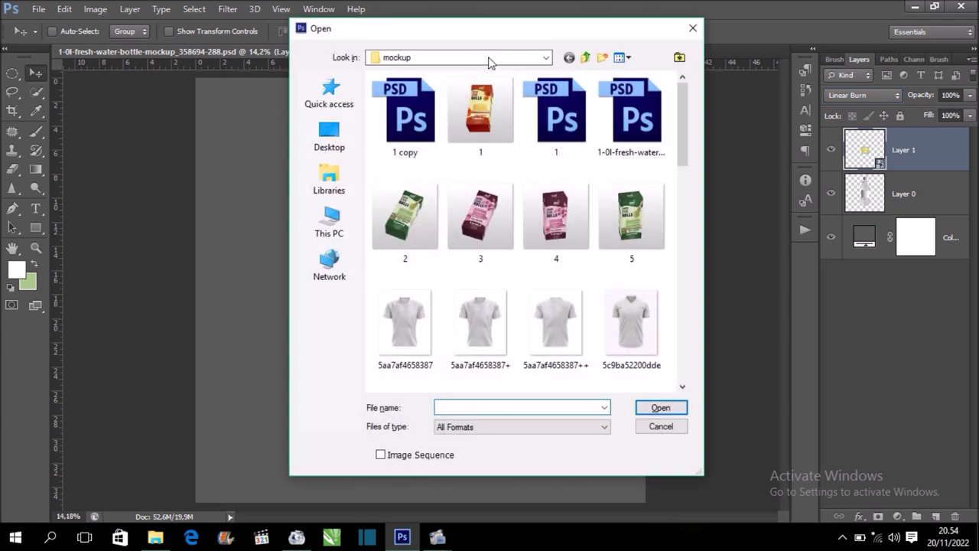
pyautogui.click(489, 58)
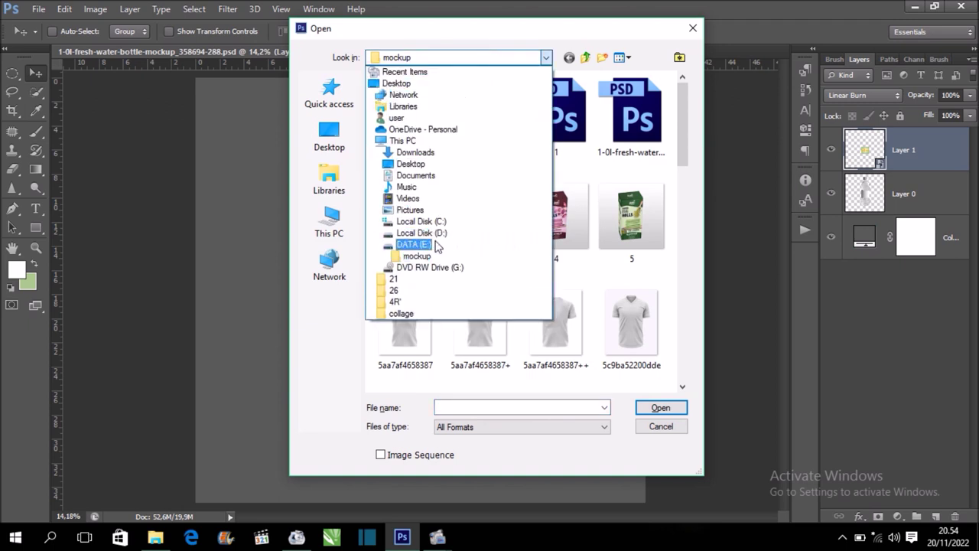
pyautogui.click(437, 244)
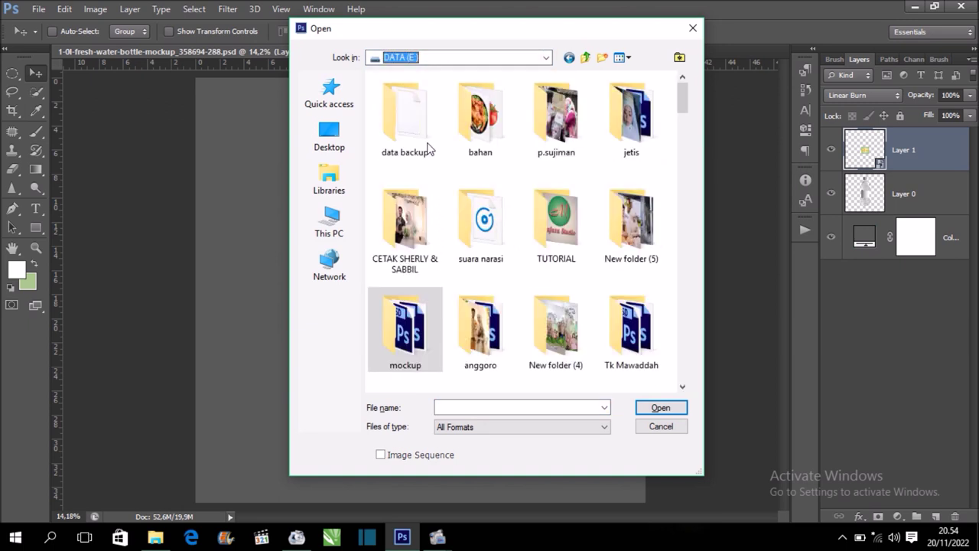
pyautogui.doubleClick(471, 123)
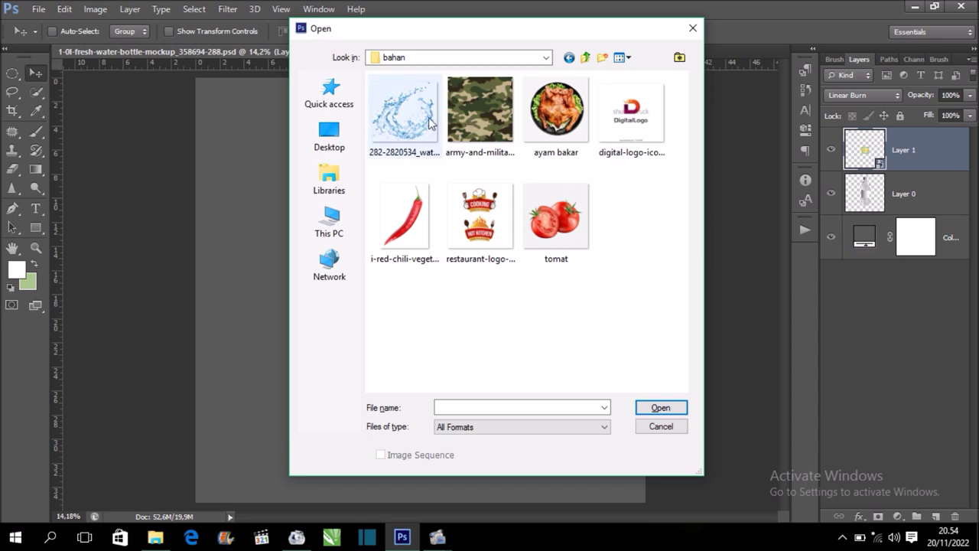
pyautogui.click(425, 123)
pyautogui.click(657, 408)
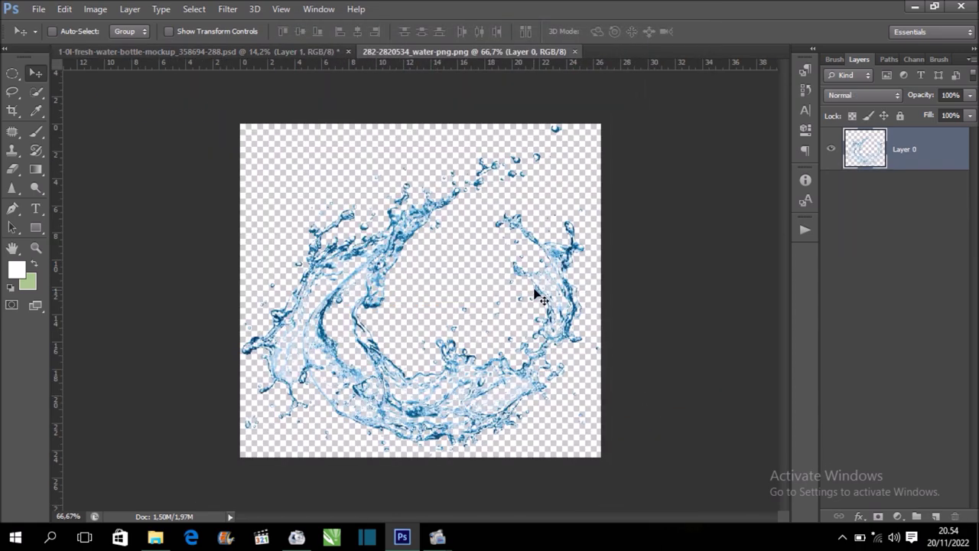
pyautogui.moveTo(406, 240)
pyautogui.mouseDown()
pyautogui.moveTo(376, 223)
pyautogui.moveTo(287, 58)
pyautogui.mouseUp()
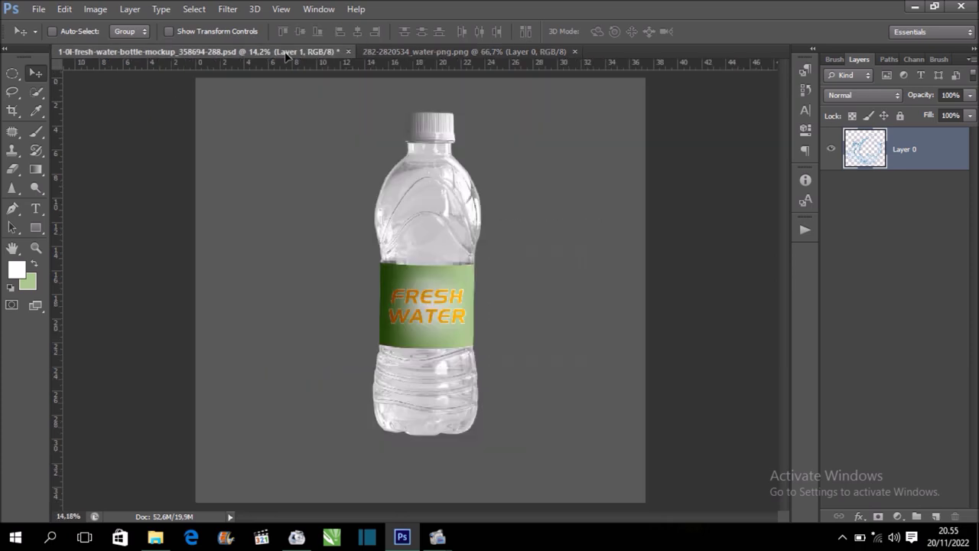
pyautogui.moveTo(287, 57)
pyautogui.mouseDown()
pyautogui.moveTo(416, 200)
pyautogui.moveTo(383, 278)
pyautogui.mouseUp()
# - Free Transform the splash to about 438% scale and 17° tilt, swirling around the bottle
pyautogui.hotkey('ctrl', 't')
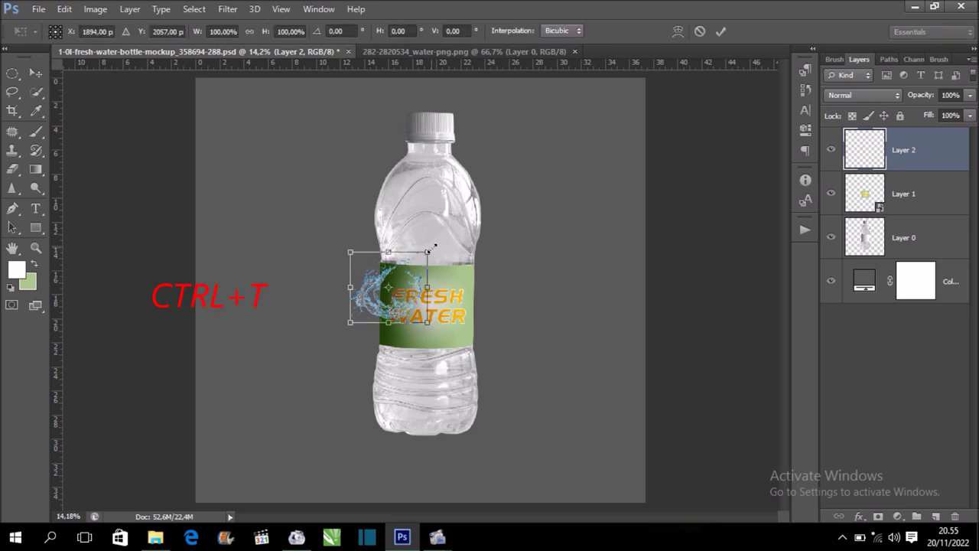
pyautogui.moveTo(431, 250)
pyautogui.mouseDown()
pyautogui.moveTo(573, 179)
pyautogui.moveTo(629, 215)
pyautogui.mouseUp()
pyautogui.moveTo(329, 294); pyautogui.dragTo(237, 334)
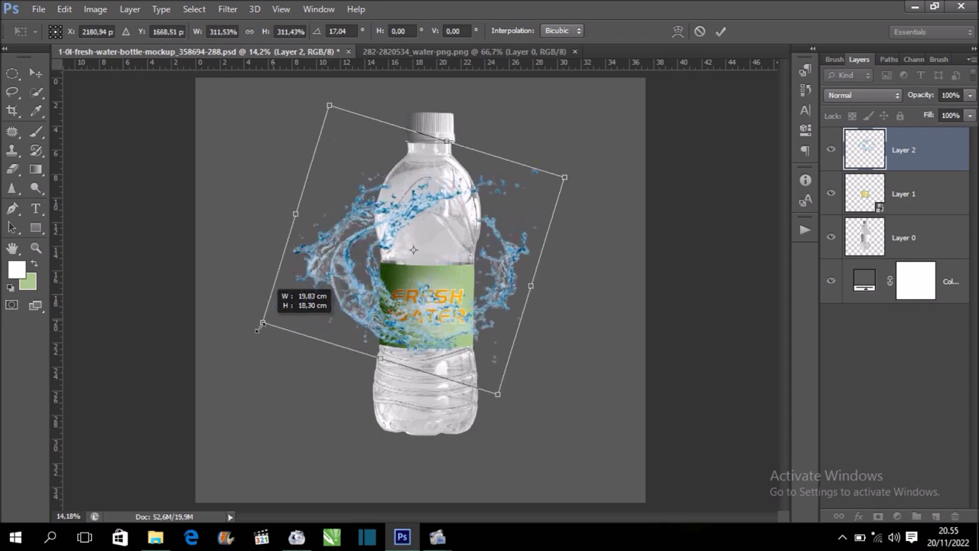
pyautogui.moveTo(558, 186); pyautogui.dragTo(627, 151)
pyautogui.moveTo(545, 207)
pyautogui.mouseDown()
pyautogui.moveTo(532, 243)
pyautogui.moveTo(533, 226)
pyautogui.mouseUp()
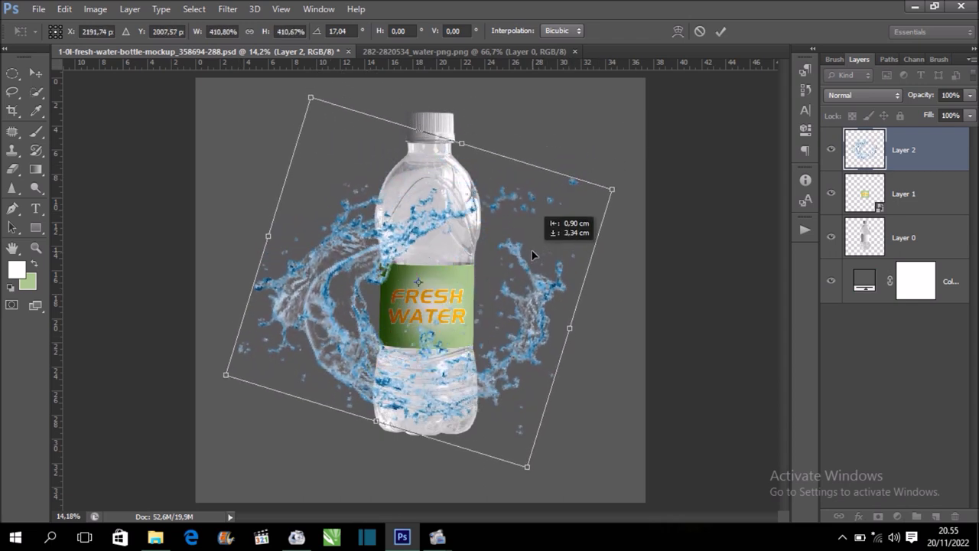
pyautogui.moveTo(610, 165); pyautogui.dragTo(629, 159)
pyautogui.moveTo(559, 216)
pyautogui.mouseDown()
pyautogui.moveTo(543, 231)
pyautogui.moveTo(543, 290)
pyautogui.moveTo(566, 282)
pyautogui.mouseUp()
pyautogui.press('Return')
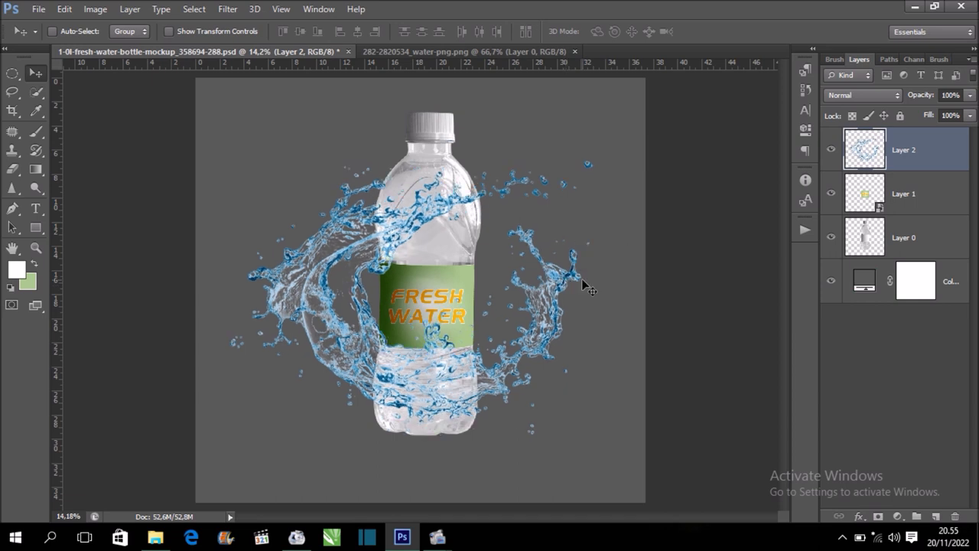
pyautogui.scroll(1, 589, 288)
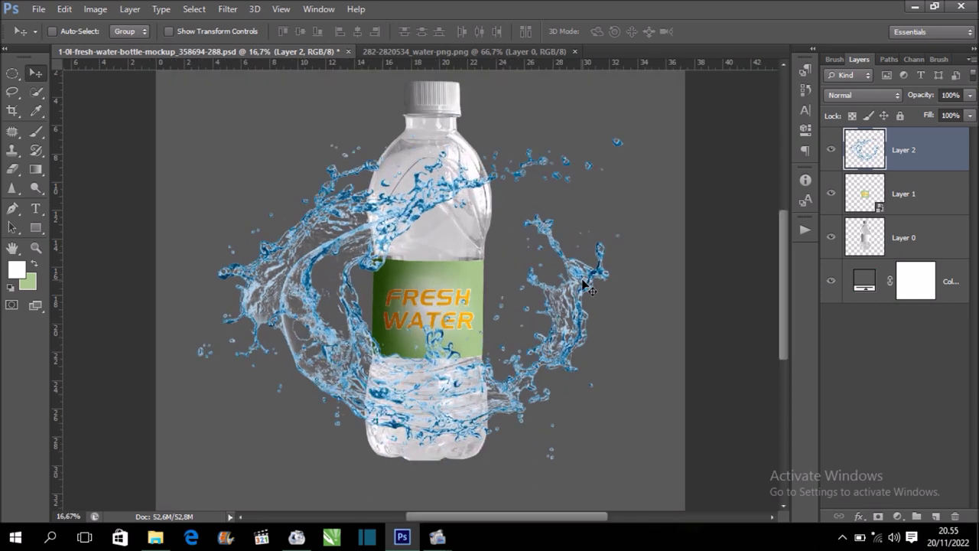
# - Load Layer 0's bottle outline as a selection and pick the 500 px Eraser
pyautogui.keyDown('ctrl'); pyautogui.click(870, 238); pyautogui.keyUp('ctrl')
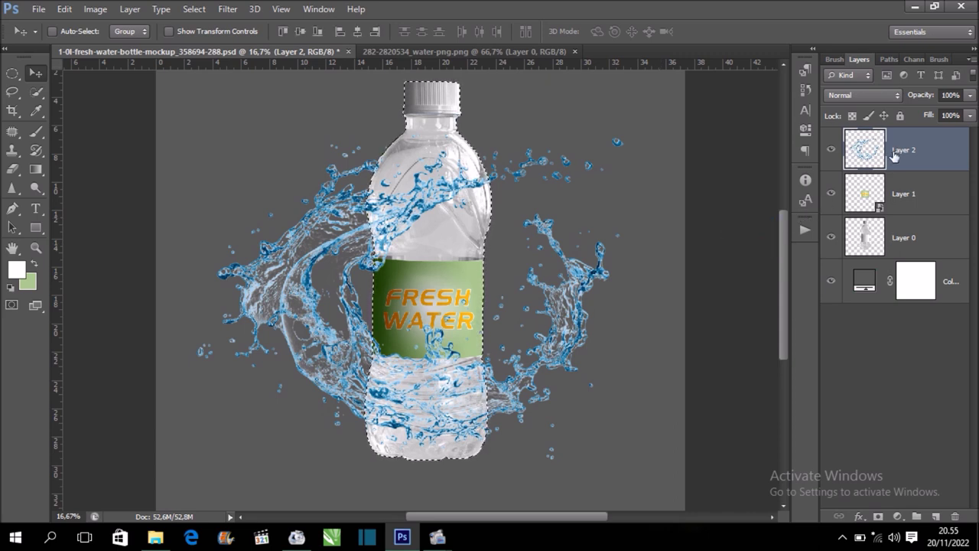
pyautogui.click(11, 170)
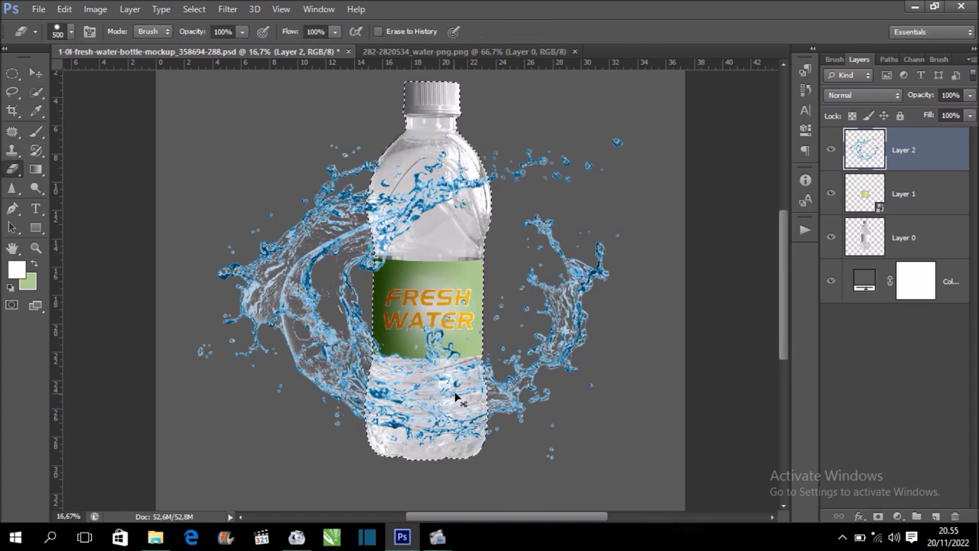
pyautogui.hotkey('ctrl', '+')
pyautogui.scroll(-2, 493, 280)
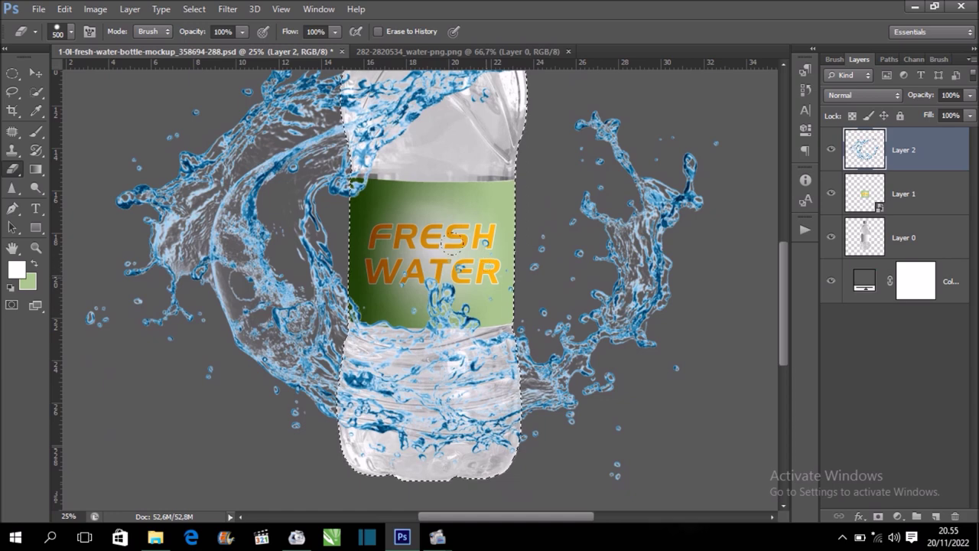
pyautogui.rightClick(493, 280)
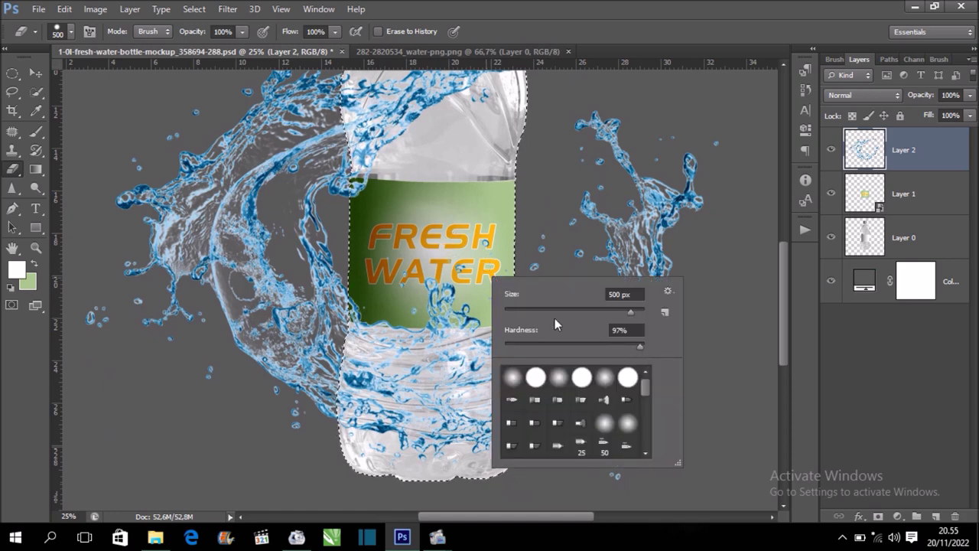
pyautogui.press('Escape')
# - Erase the splash over the bottle's lower body and label, then deselect
pyautogui.moveTo(367, 398); pyautogui.dragTo(451, 344)
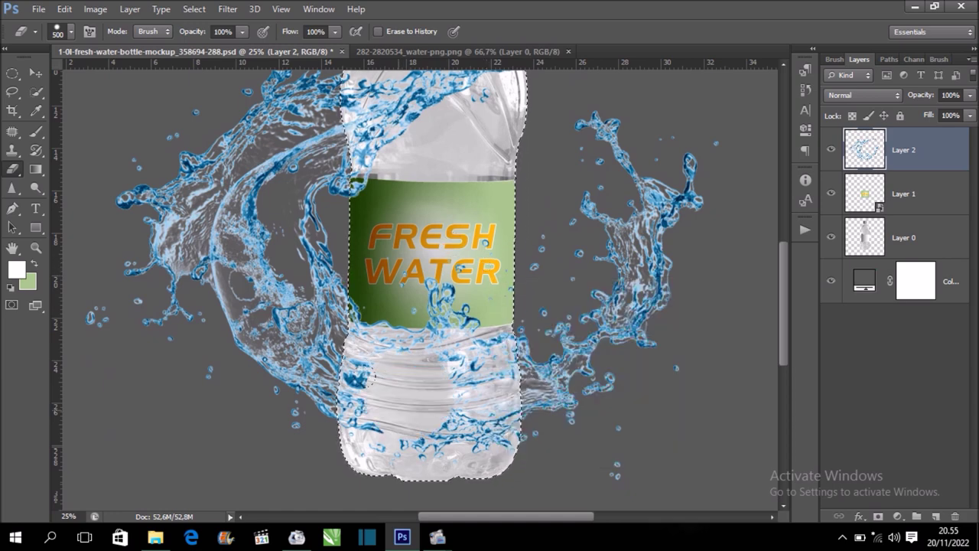
pyautogui.moveTo(390, 334)
pyautogui.mouseDown()
pyautogui.moveTo(414, 303)
pyautogui.moveTo(489, 375)
pyautogui.moveTo(497, 409)
pyautogui.moveTo(441, 396)
pyautogui.mouseUp()
pyautogui.moveTo(363, 396); pyautogui.dragTo(348, 387)
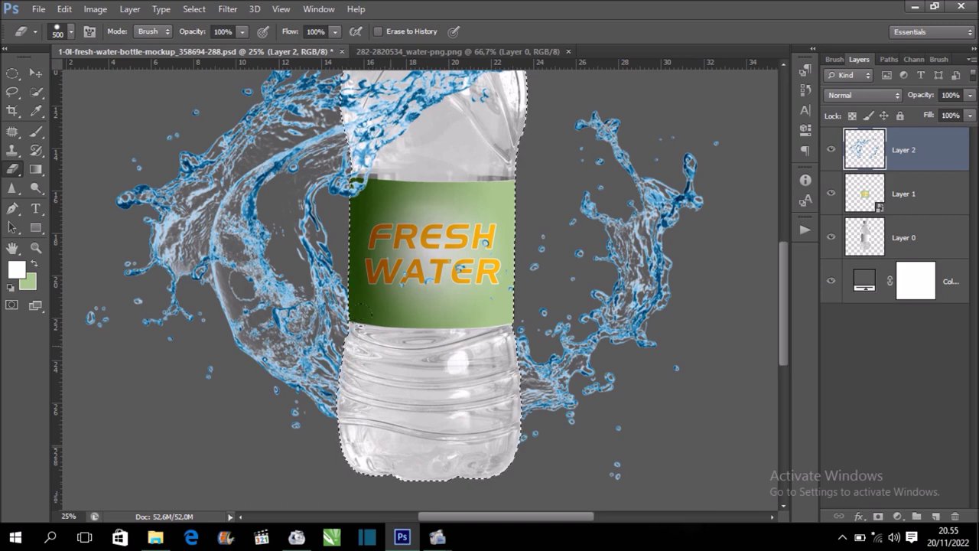
pyautogui.moveTo(374, 341); pyautogui.dragTo(437, 340)
pyautogui.moveTo(551, 291); pyautogui.dragTo(561, 401)
pyautogui.hotkey('ctrl', '-')
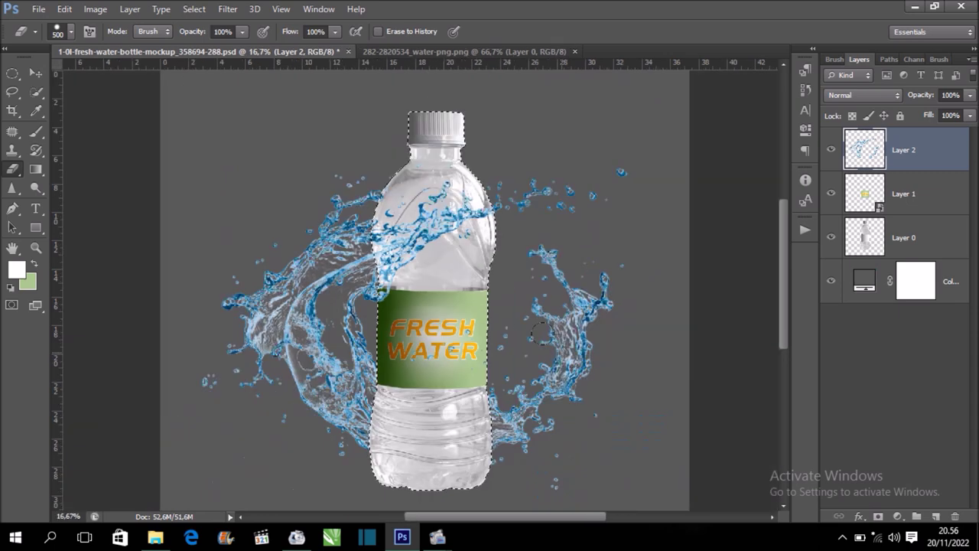
pyautogui.hotkey('ctrl', 'd')
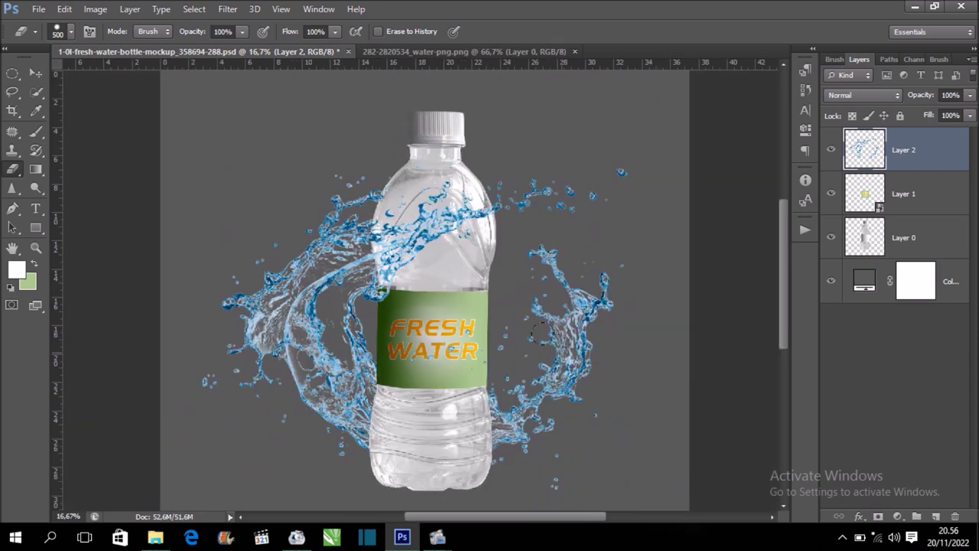
# - Zoom in to check the erased areas, then fit the whole document on screen
pyautogui.hotkey('ctrl', '+')
pyautogui.moveTo(518, 356); pyautogui.dragTo(519, 301)
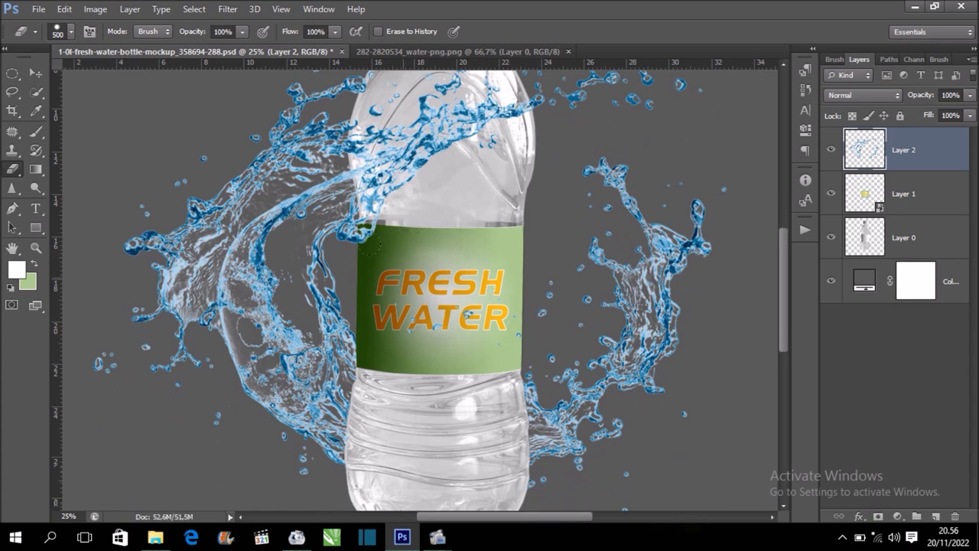
pyautogui.scroll(-1, 461, 253)
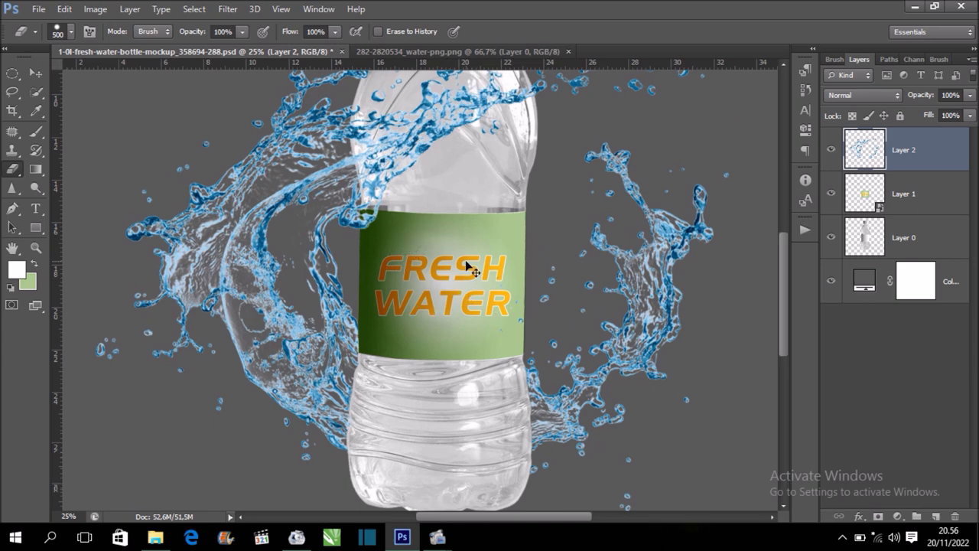
pyautogui.hotkey('ctrl', '0')
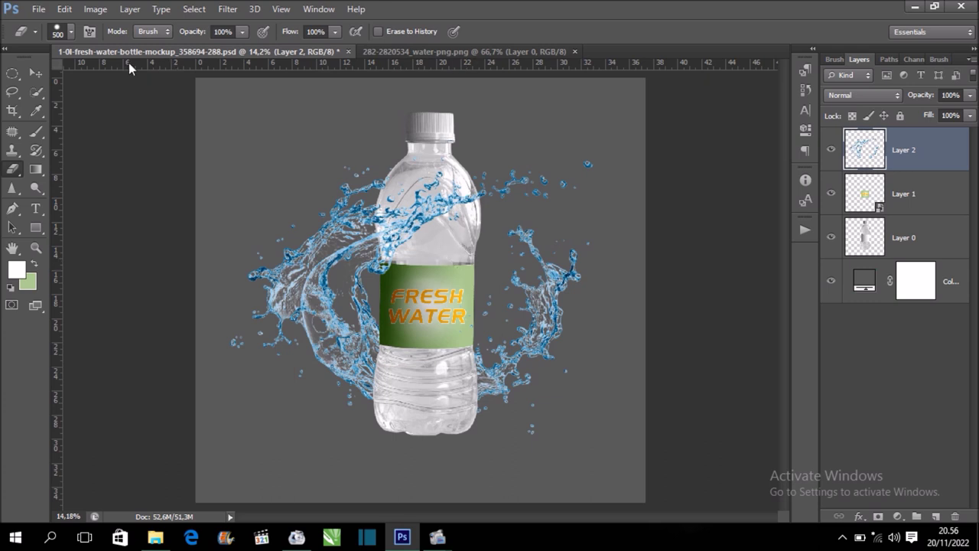
pyautogui.click(36, 72)
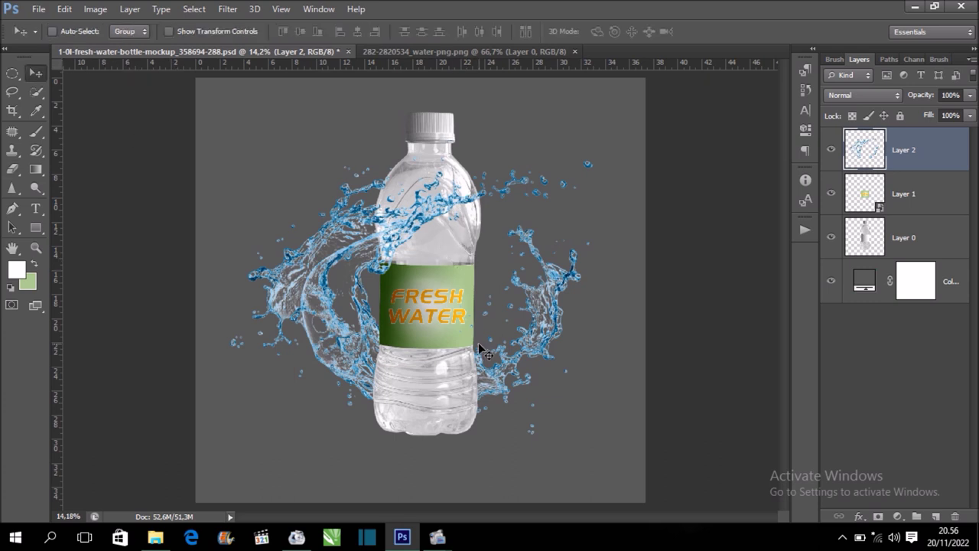
# - Add a Gradient fill layer above Color Fill 1 using the Black, White preset
pyautogui.click(945, 293)
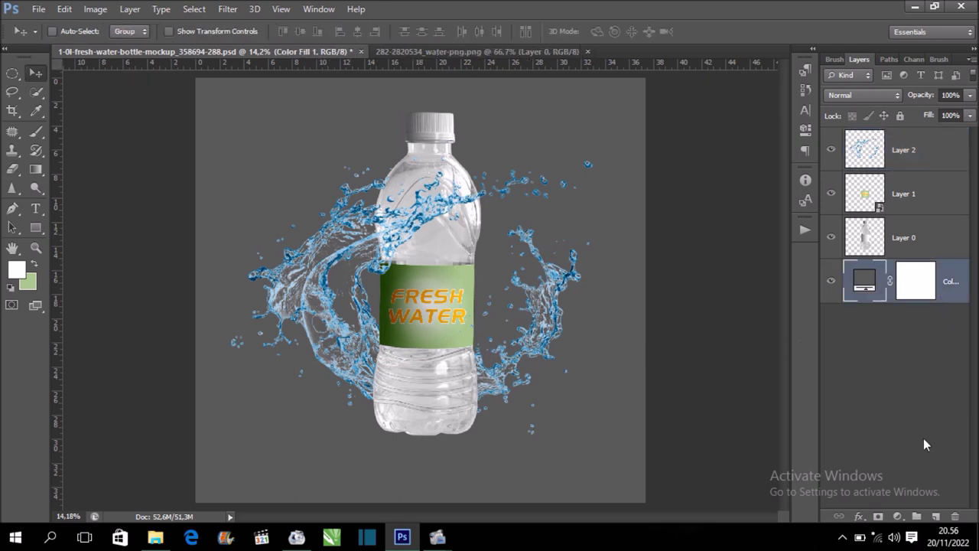
pyautogui.click(896, 517)
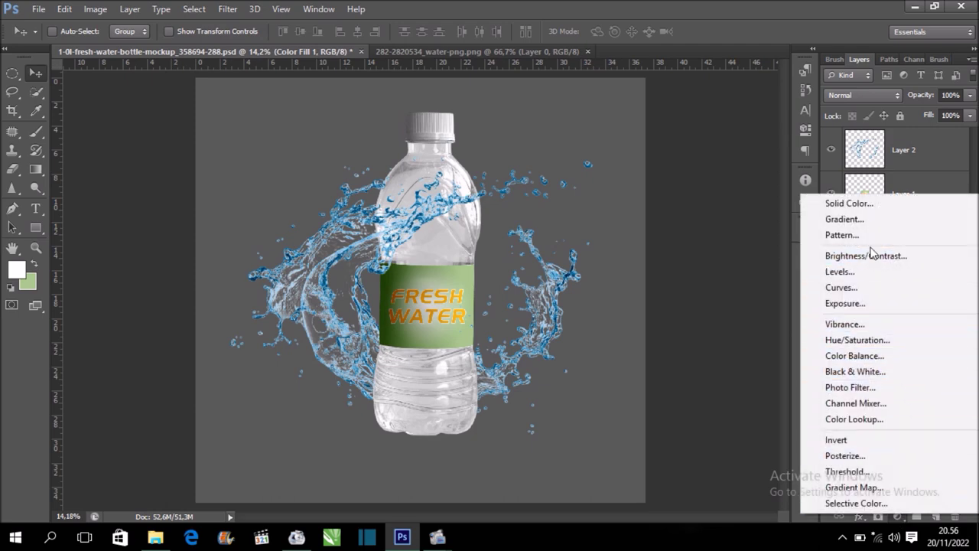
pyautogui.click(864, 222)
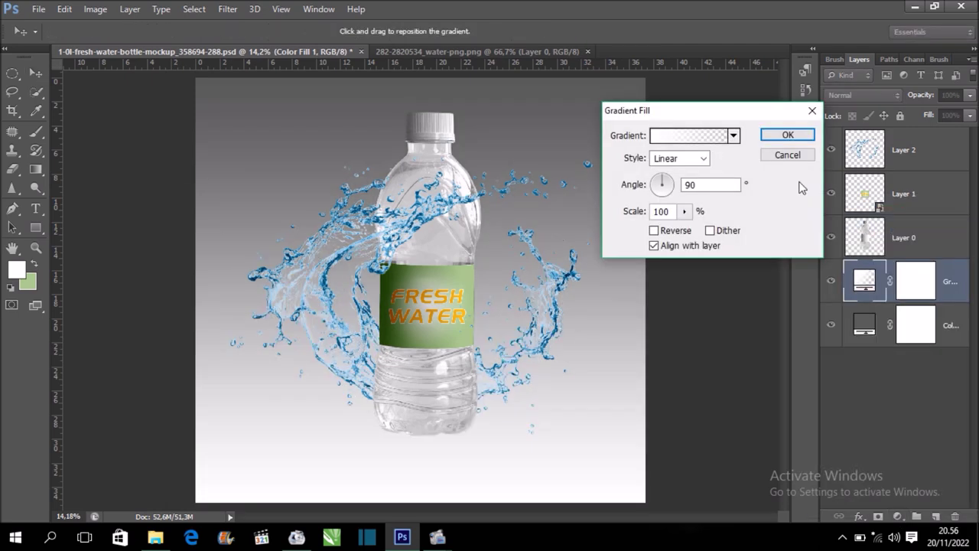
pyautogui.click(673, 136)
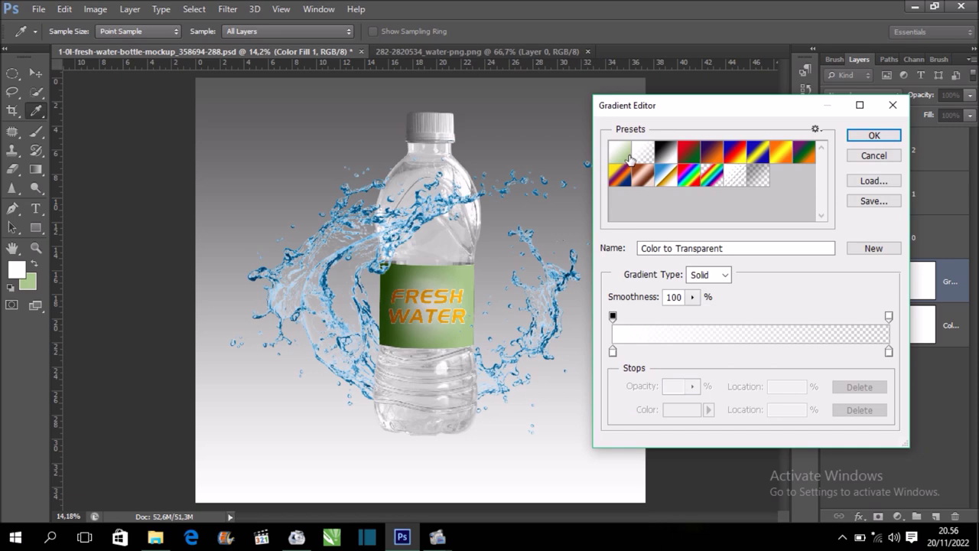
pyautogui.click(668, 151)
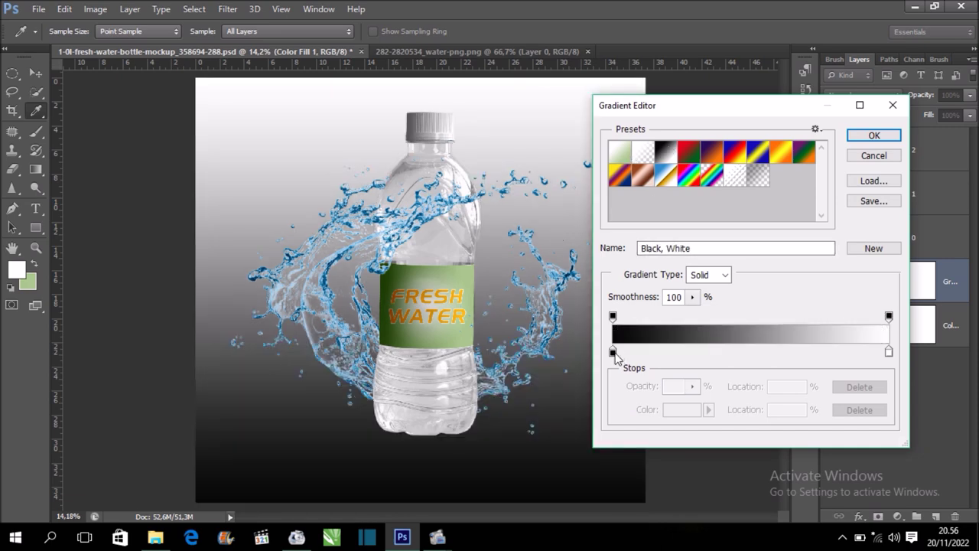
# - Change the gradient's black stop to light grey #dddddd and confirm the gradient
pyautogui.click(613, 352)
pyautogui.click(692, 411)
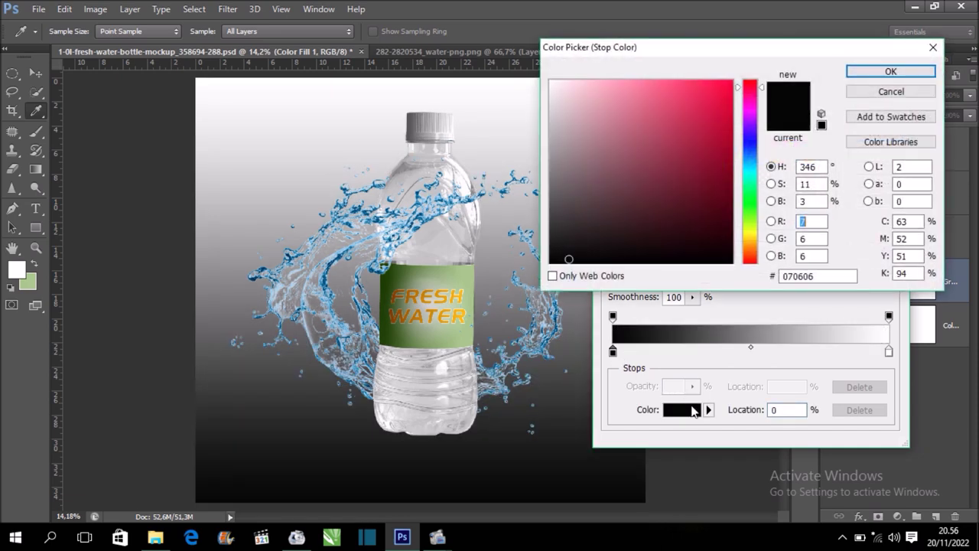
pyautogui.click(751, 174)
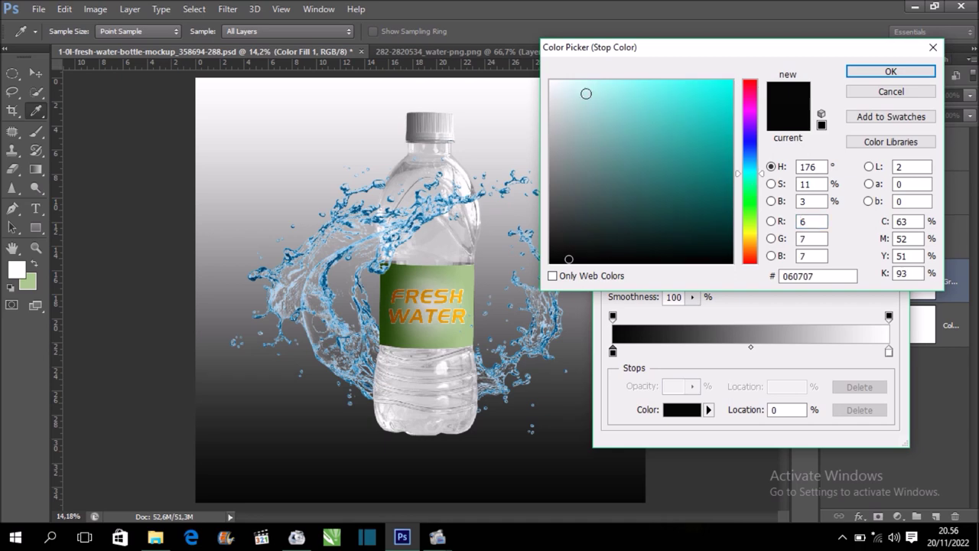
pyautogui.click(581, 84)
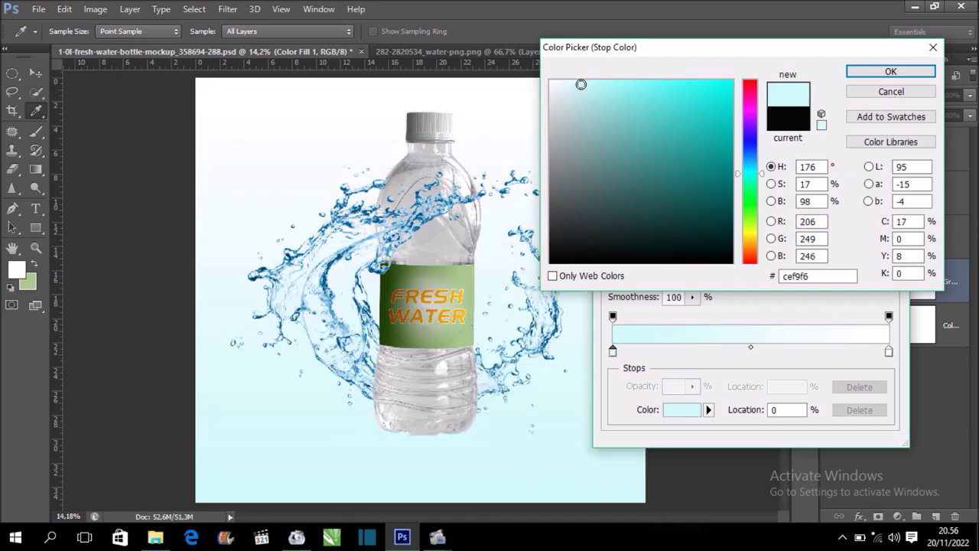
pyautogui.moveTo(581, 84); pyautogui.dragTo(552, 104)
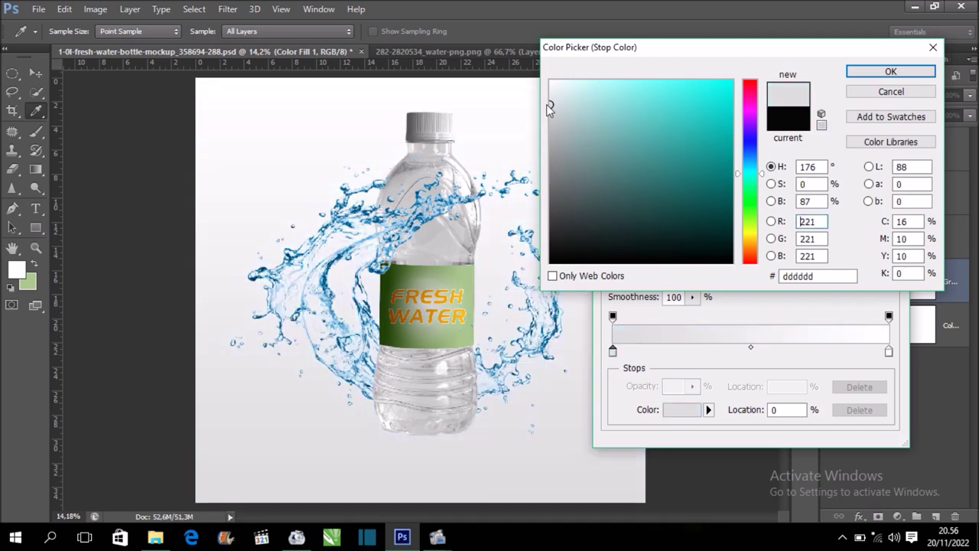
pyautogui.click(890, 71)
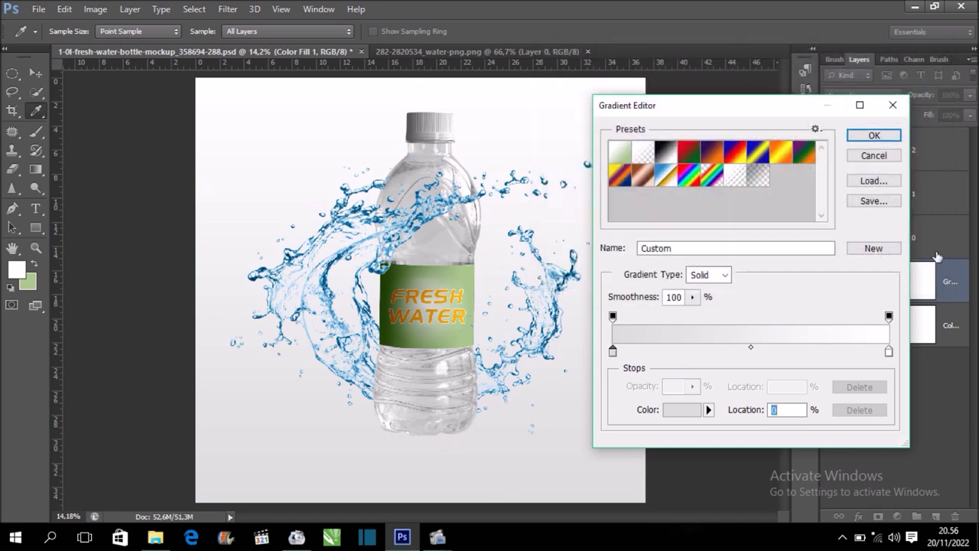
pyautogui.click(870, 136)
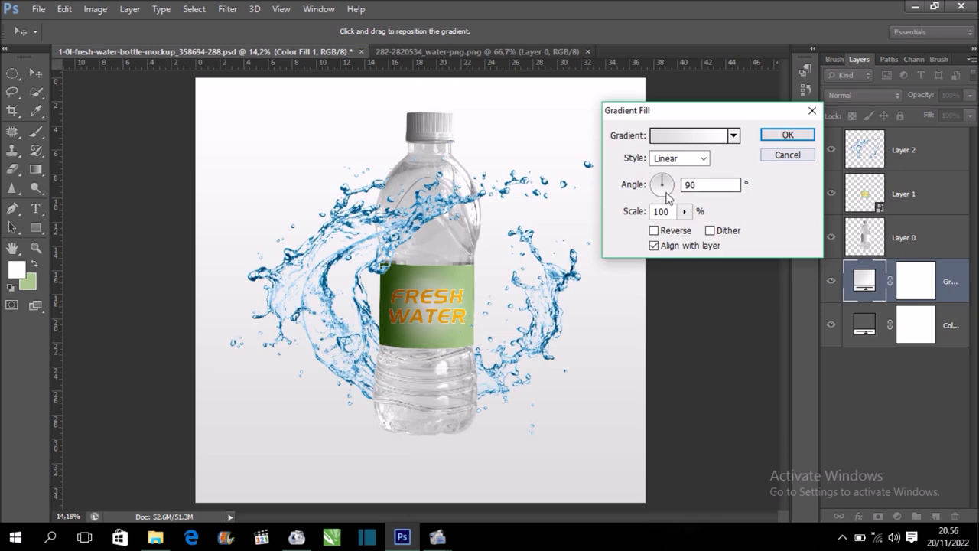
# - Switch the gradient fill style to Radial with Reverse enabled
pyautogui.click(672, 159)
pyautogui.click(679, 189)
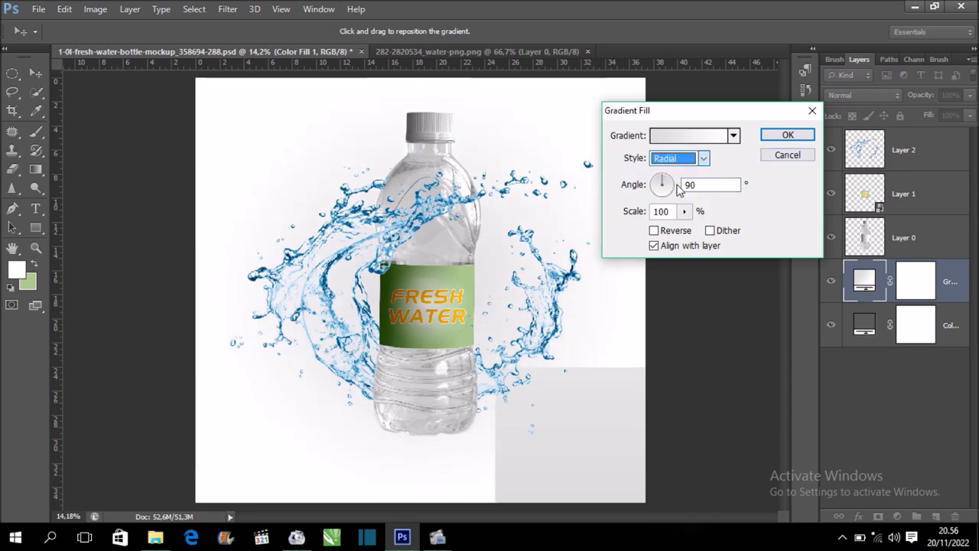
pyautogui.click(686, 238)
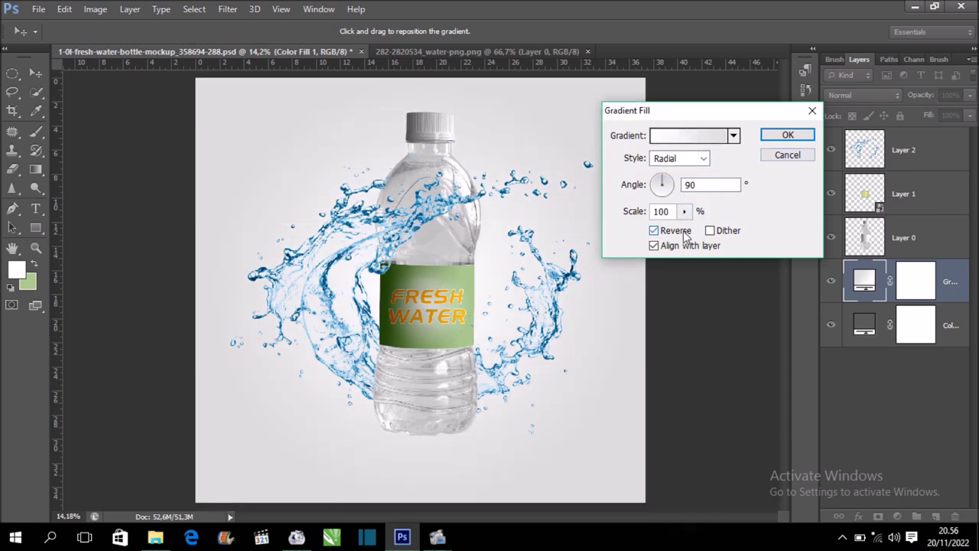
# - Change the grey stop to pale cream f2f2d4 and apply the radial gradient fill
pyautogui.click(715, 136)
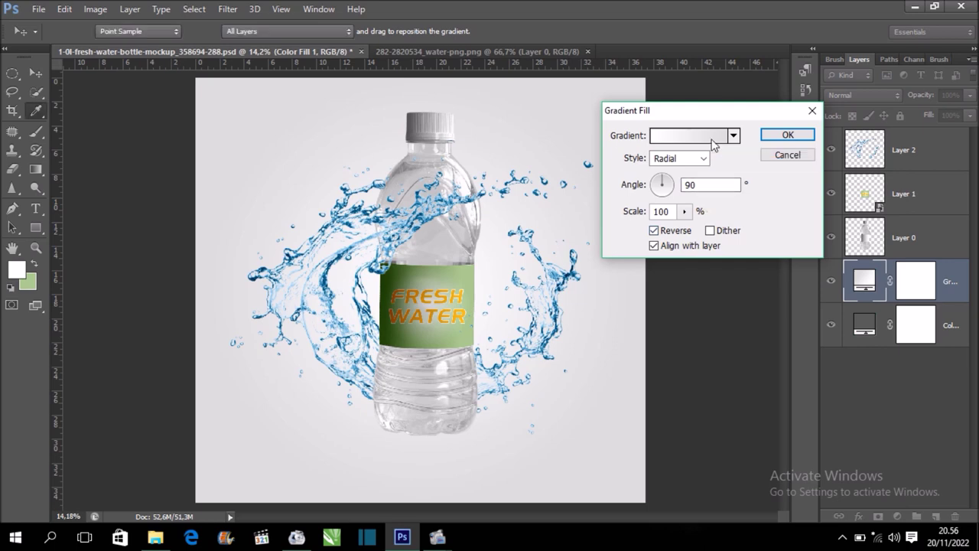
pyautogui.click(612, 351)
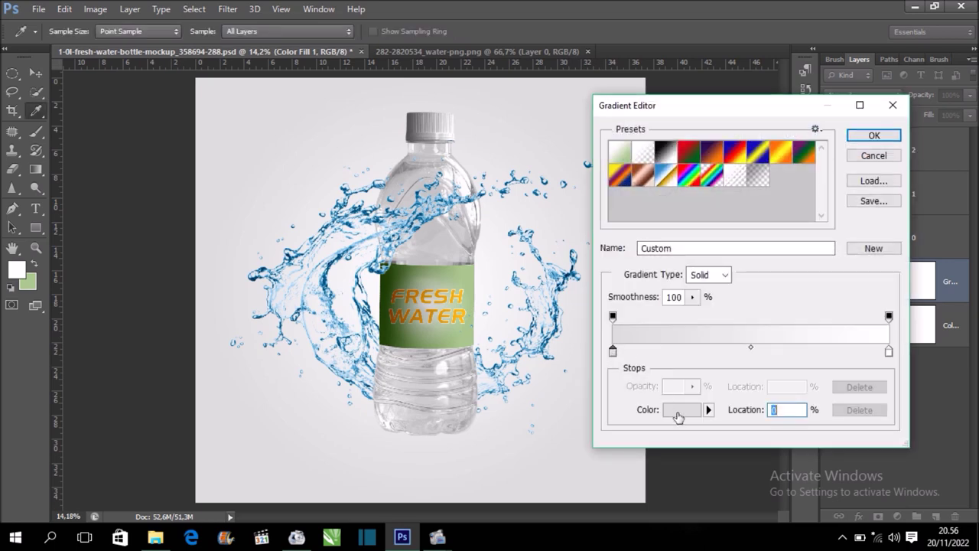
pyautogui.click(678, 413)
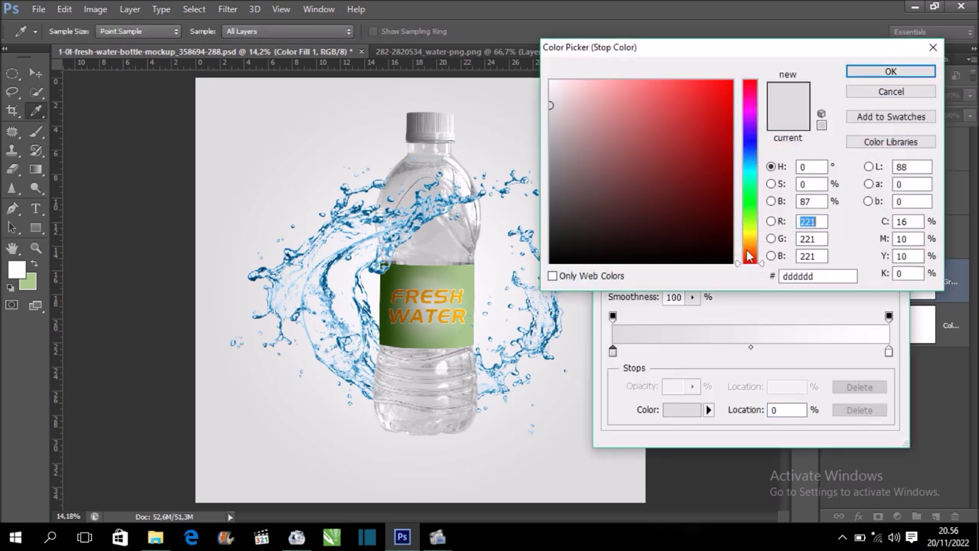
pyautogui.click(752, 161)
pyautogui.click(572, 89)
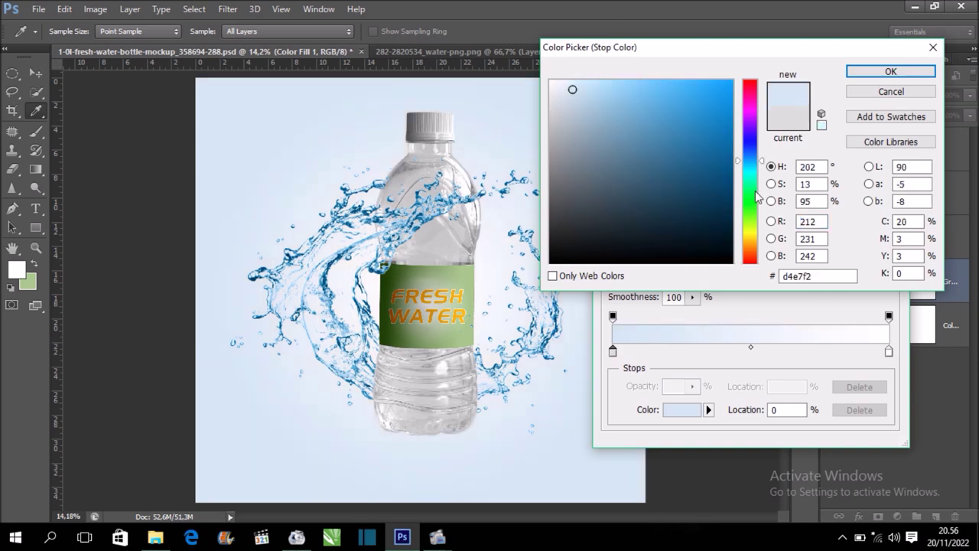
pyautogui.moveTo(751, 161); pyautogui.dragTo(752, 108)
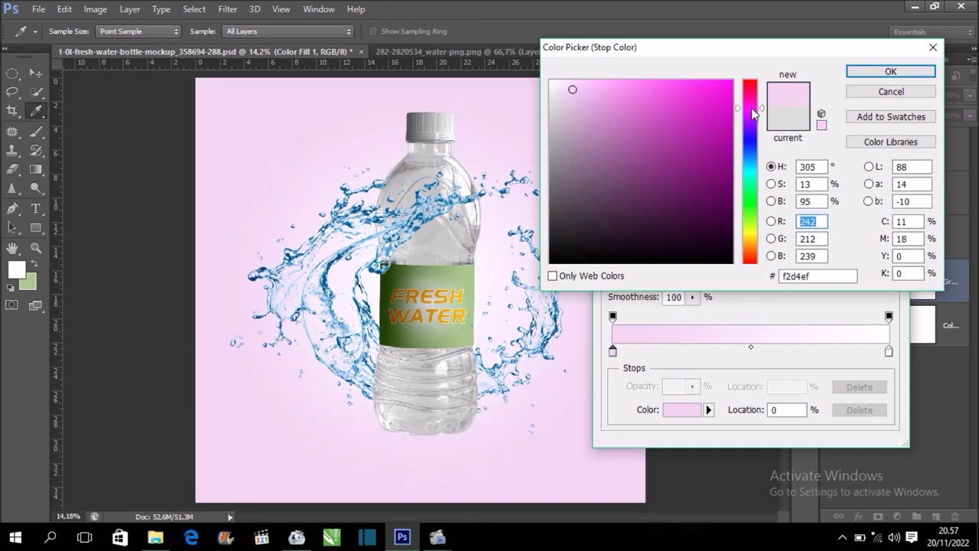
pyautogui.click(754, 232)
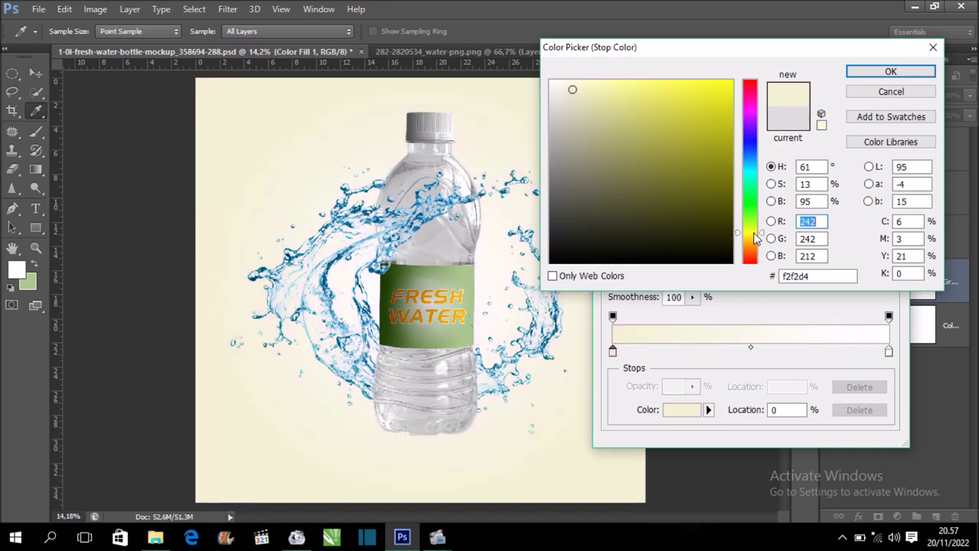
pyautogui.click(922, 72)
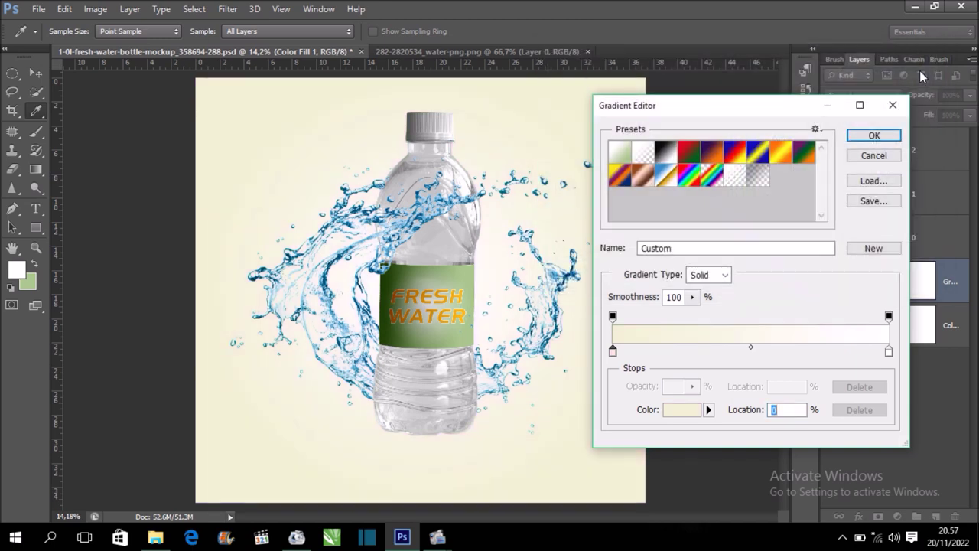
pyautogui.click(874, 136)
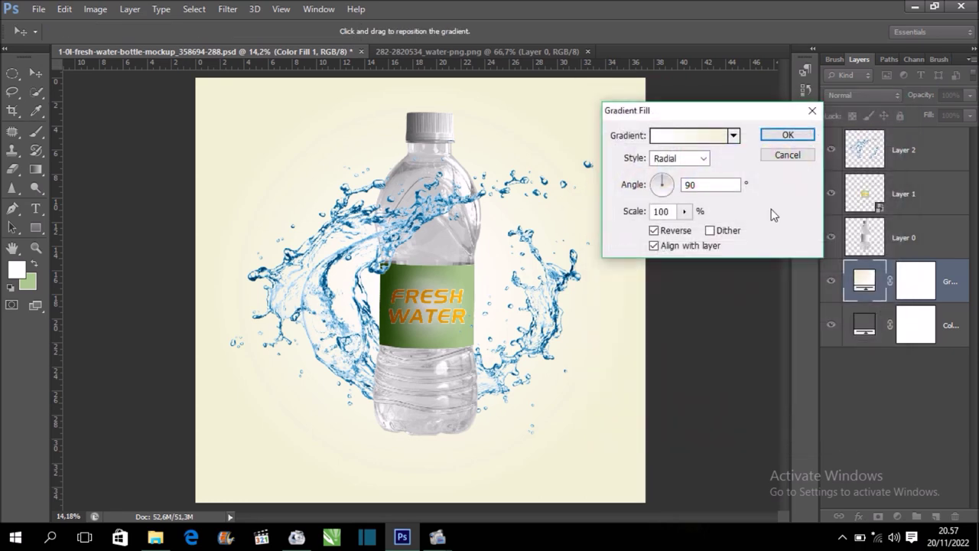
pyautogui.click(787, 134)
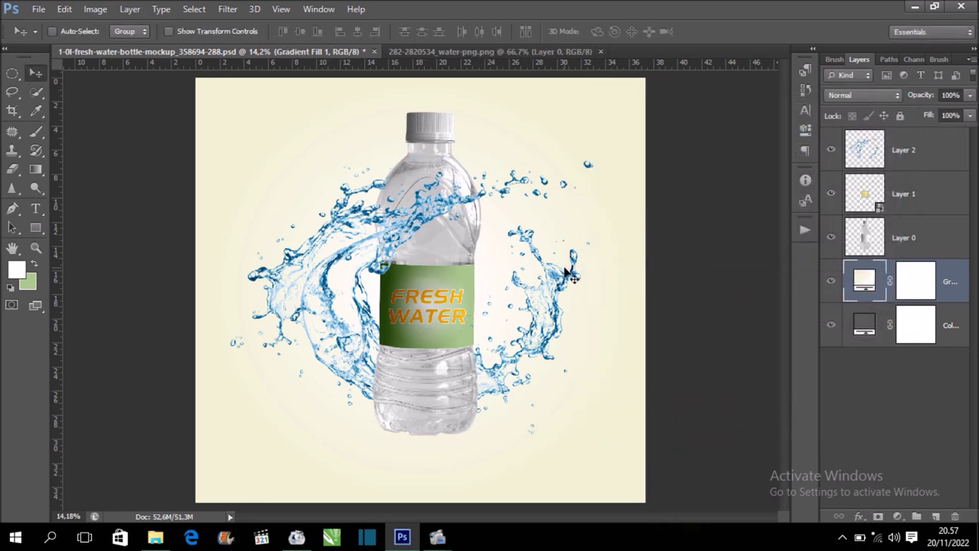
# - Zoom in and draw a flat elliptical selection just below the bottle
pyautogui.hotkey('ctrl', '+')
pyautogui.scroll(-2, 566, 260)
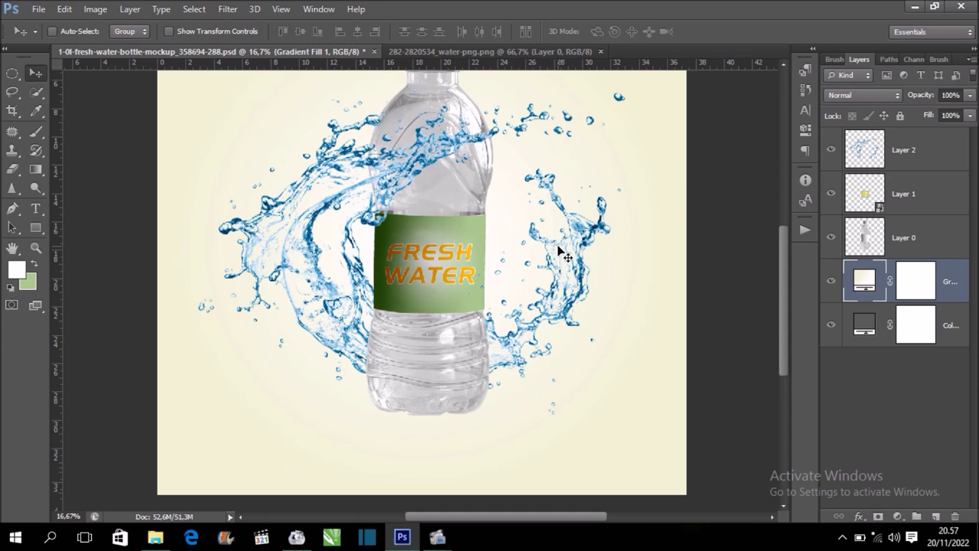
pyautogui.click(13, 73)
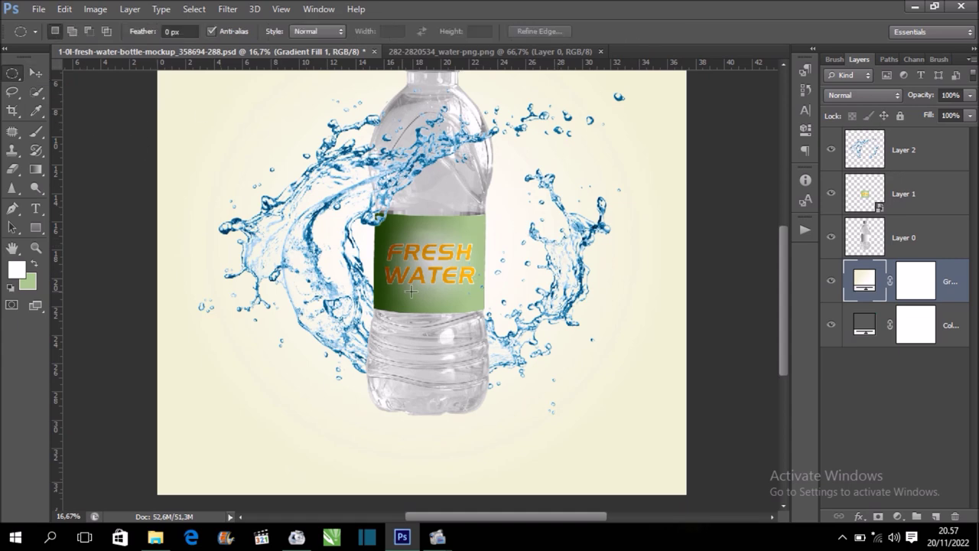
pyautogui.moveTo(462, 296); pyautogui.dragTo(463, 264)
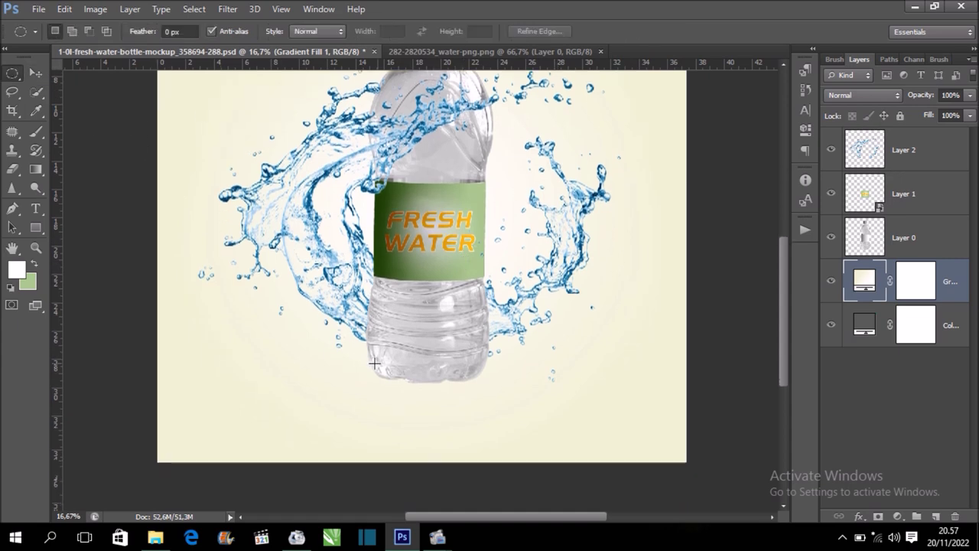
pyautogui.moveTo(410, 382); pyautogui.dragTo(549, 391)
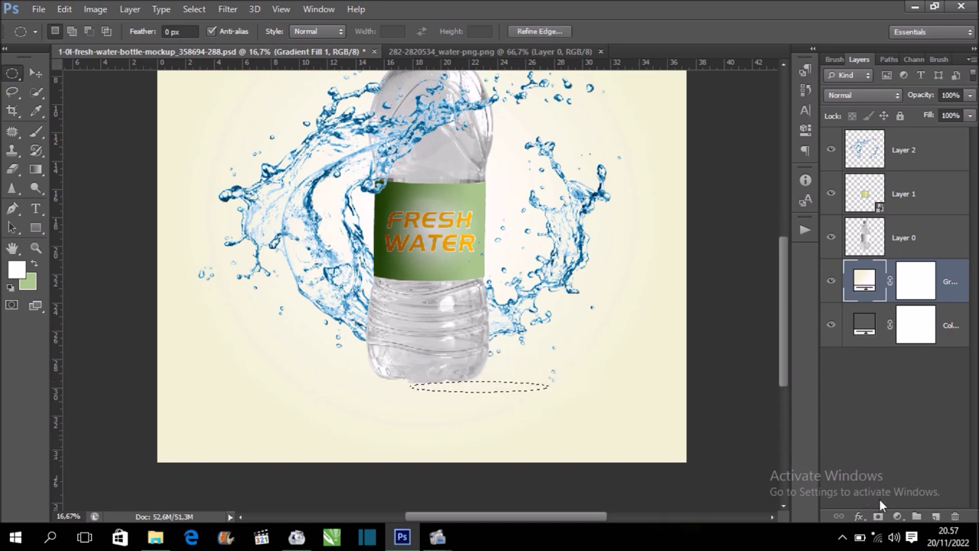
# - Fill the ellipse with a dark grey #575757 Solid Color fill layer
pyautogui.click(898, 516)
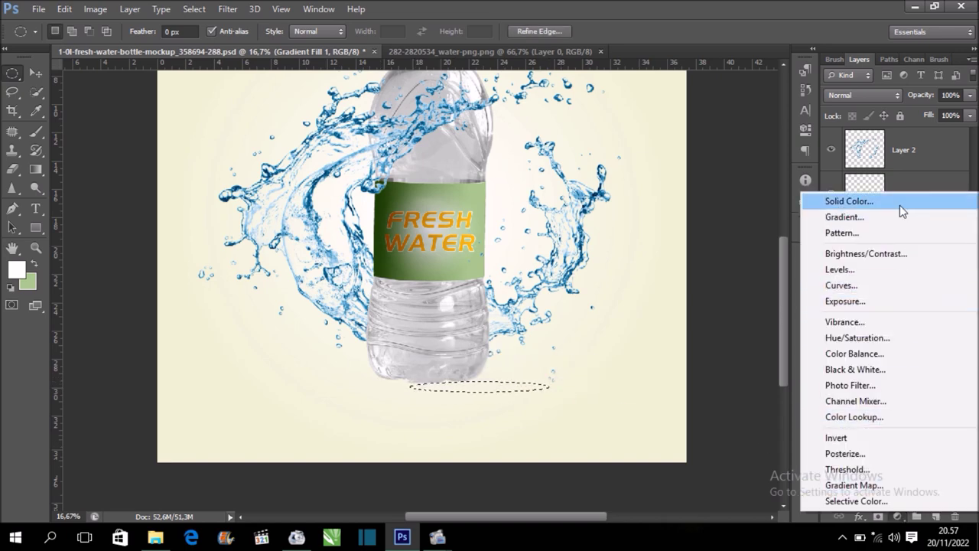
pyautogui.click(900, 203)
pyautogui.click(549, 202)
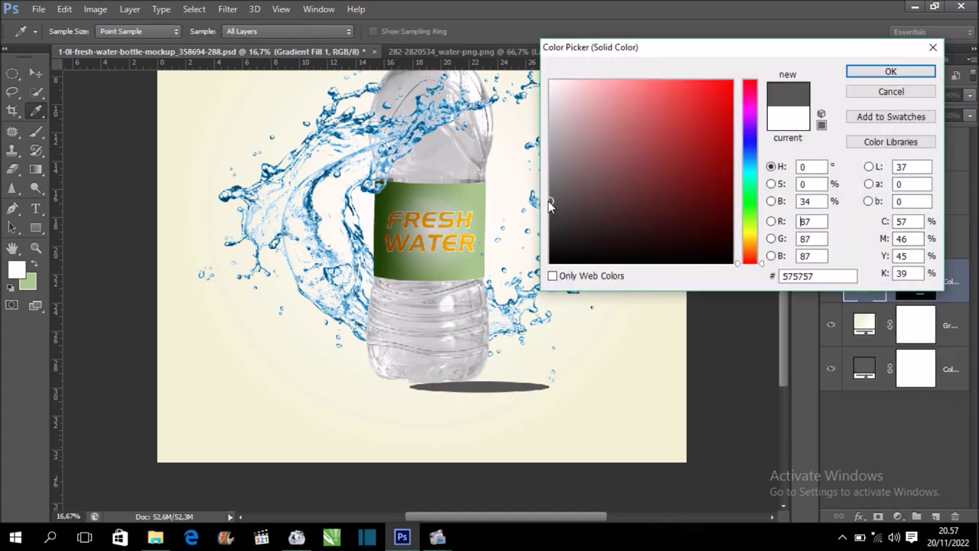
pyautogui.click(913, 71)
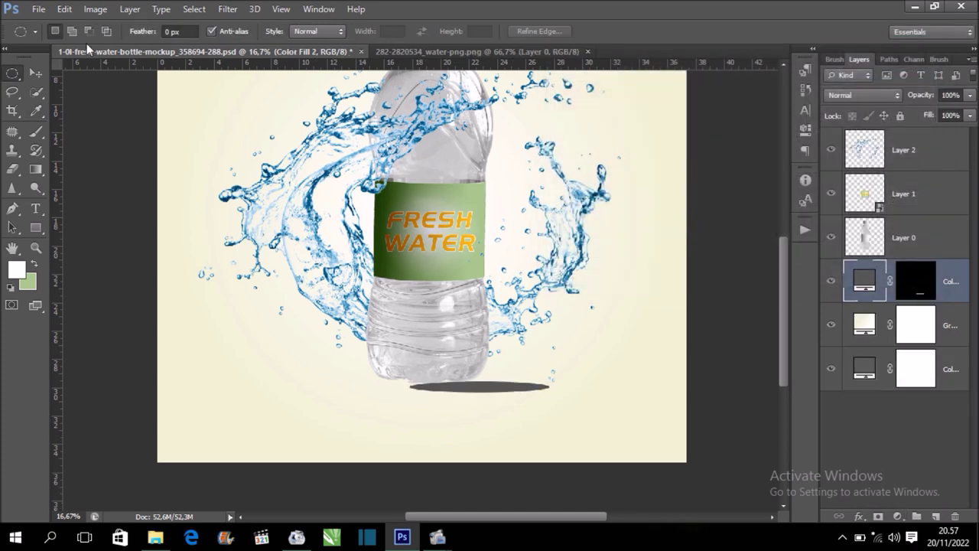
pyautogui.click(42, 72)
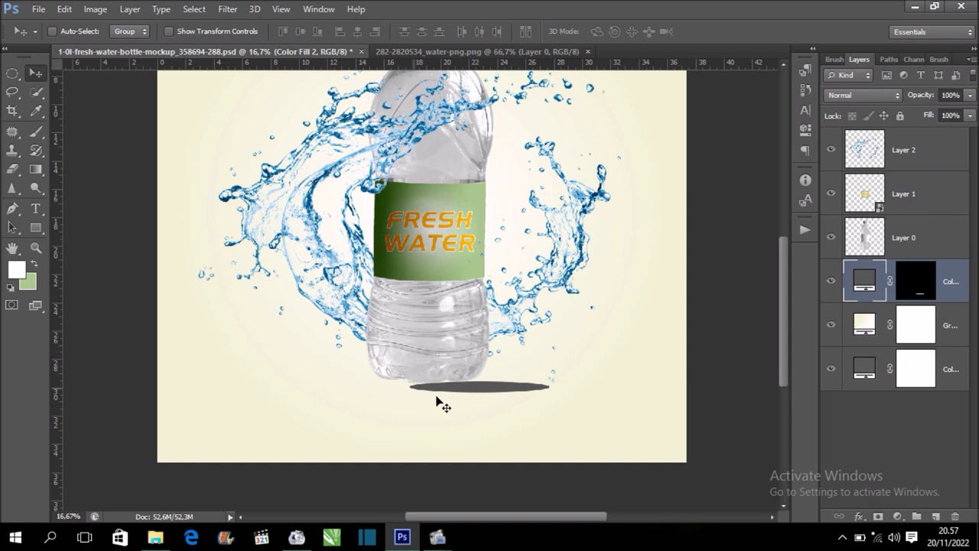
# - Move the grey ellipse under the bottle's base and narrow it to about 83% width
pyautogui.moveTo(463, 392); pyautogui.dragTo(416, 381)
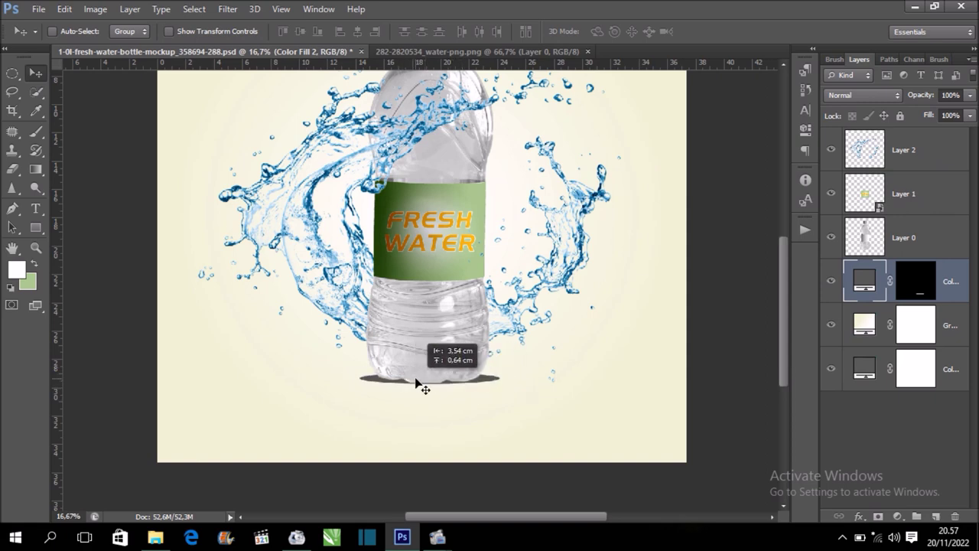
pyautogui.hotkey('ctrl', 't')
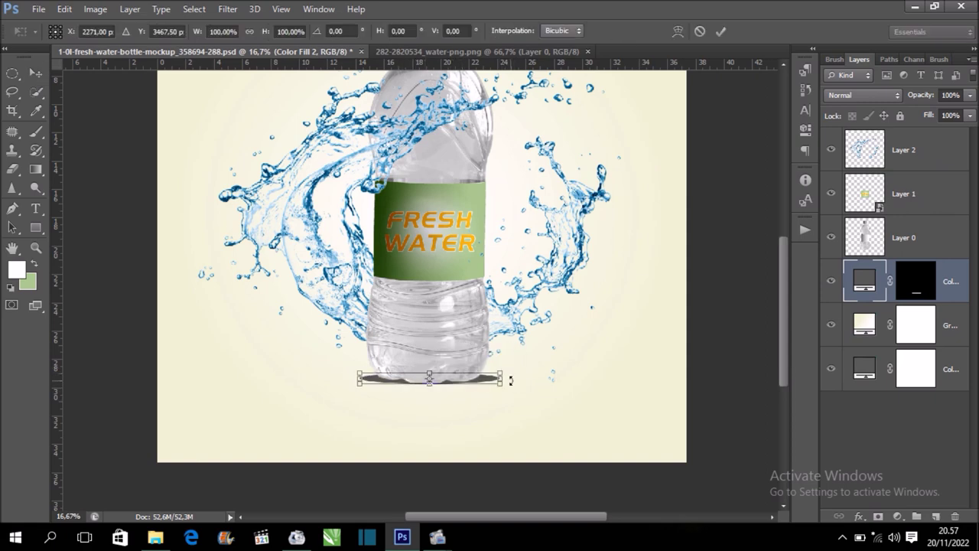
pyautogui.hotkey('ctrl', '+')
pyautogui.moveTo(535, 436); pyautogui.dragTo(538, 389)
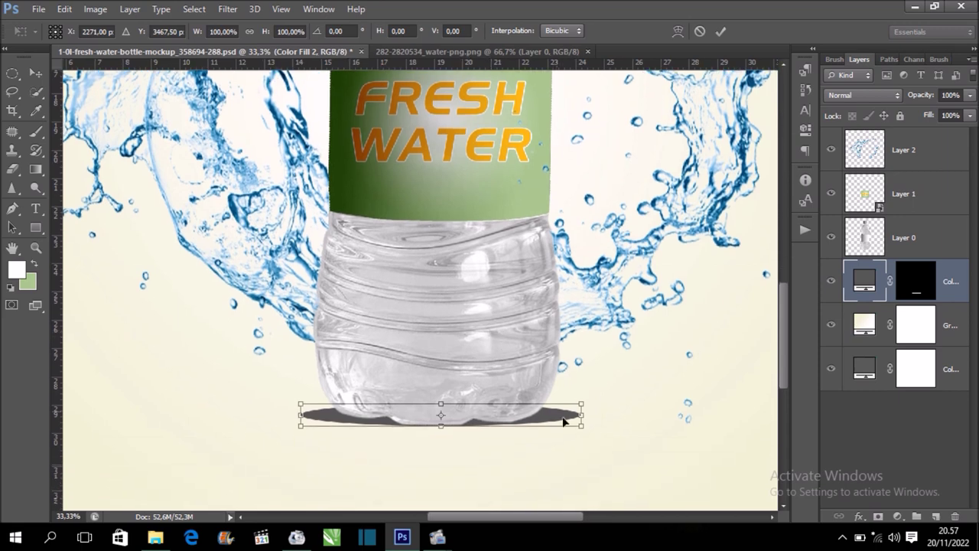
pyautogui.moveTo(585, 416); pyautogui.dragTo(557, 416)
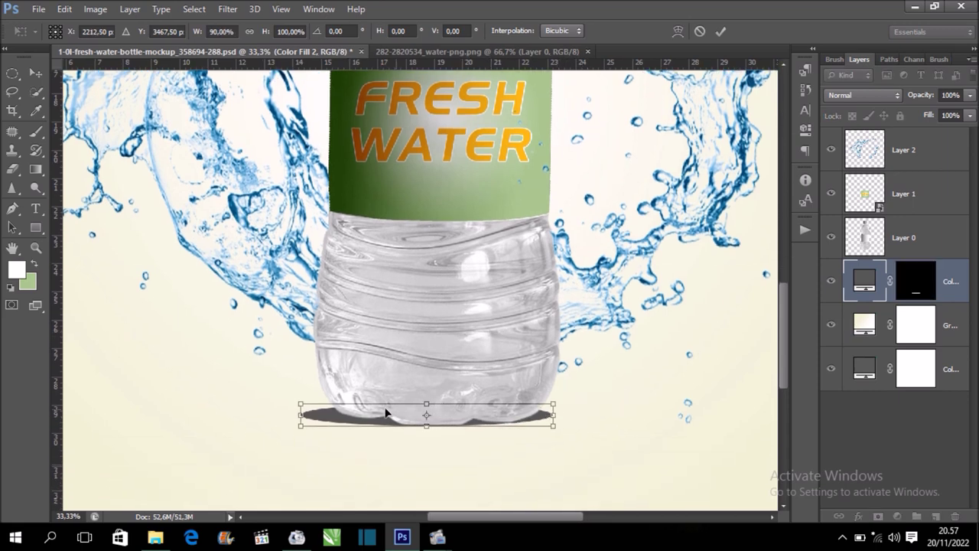
pyautogui.moveTo(302, 415); pyautogui.dragTo(320, 415)
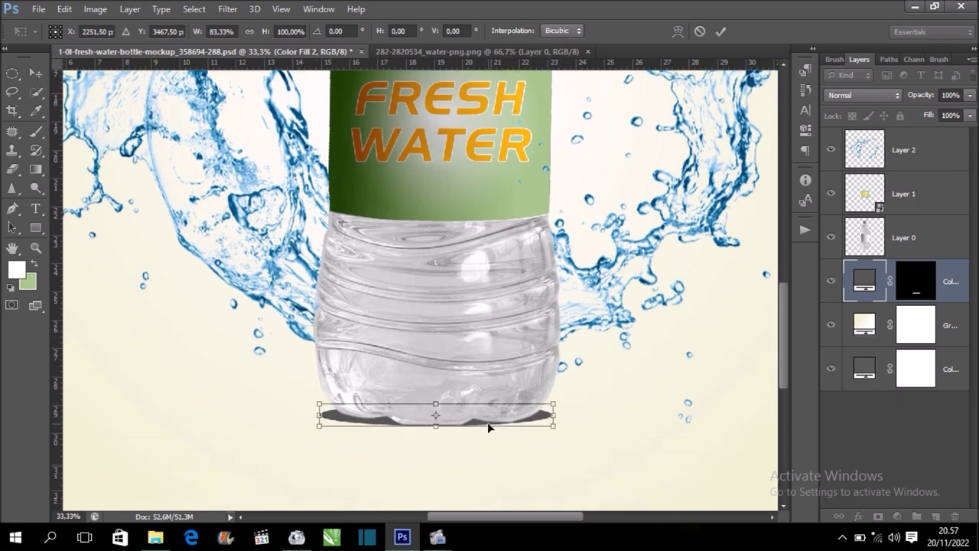
pyautogui.press('Return')
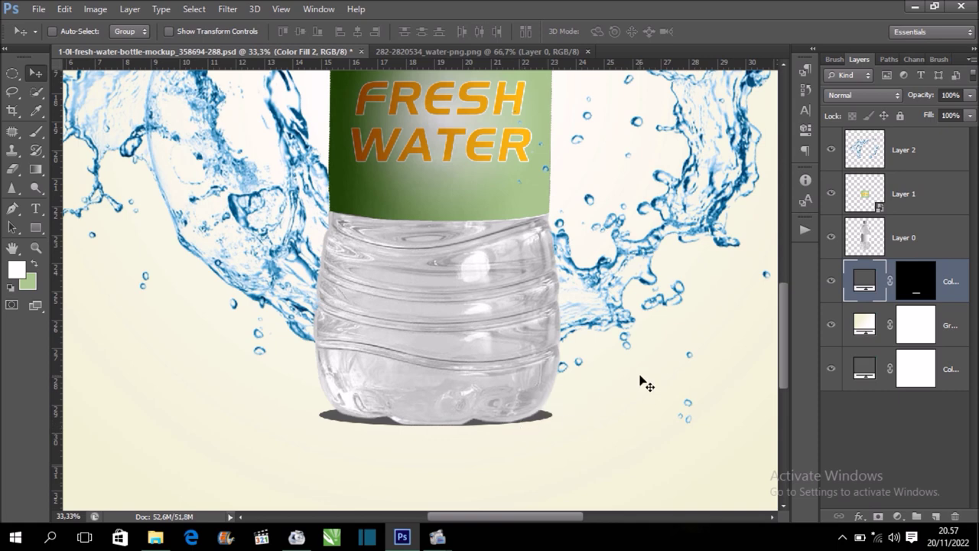
pyautogui.click(230, 10)
pyautogui.moveTo(234, 167)
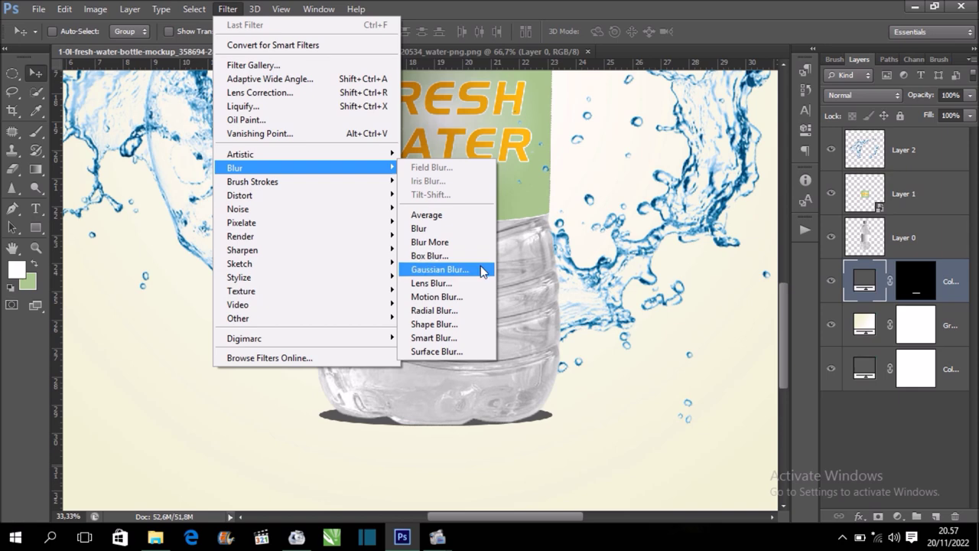
# - Rasterize the shadow fill and soften it with a 15.5-pixel Gaussian Blur
pyautogui.click(480, 266)
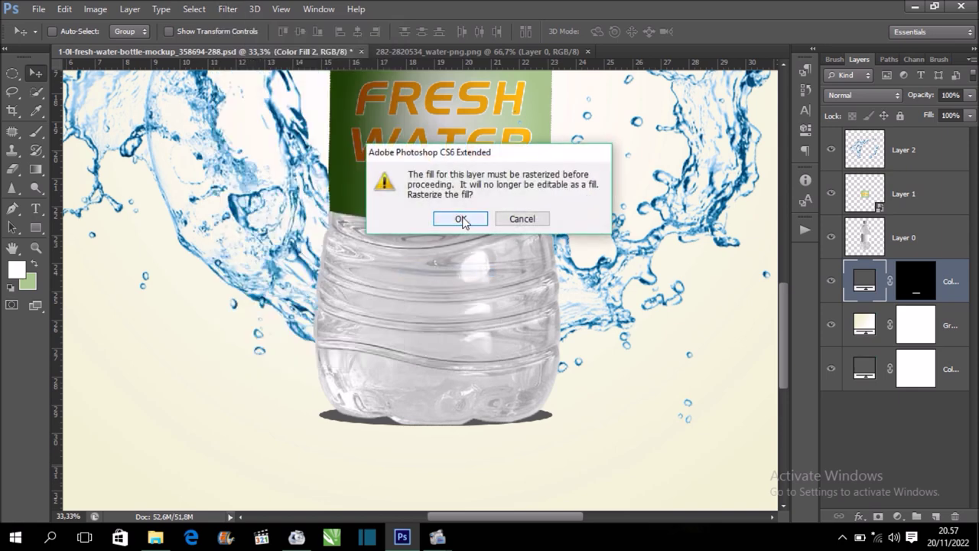
pyautogui.click(461, 220)
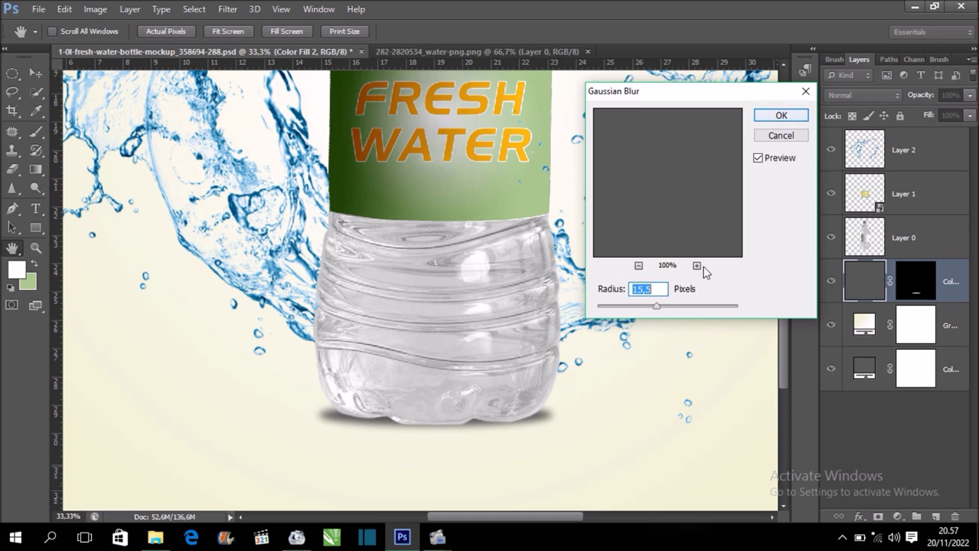
pyautogui.click(781, 115)
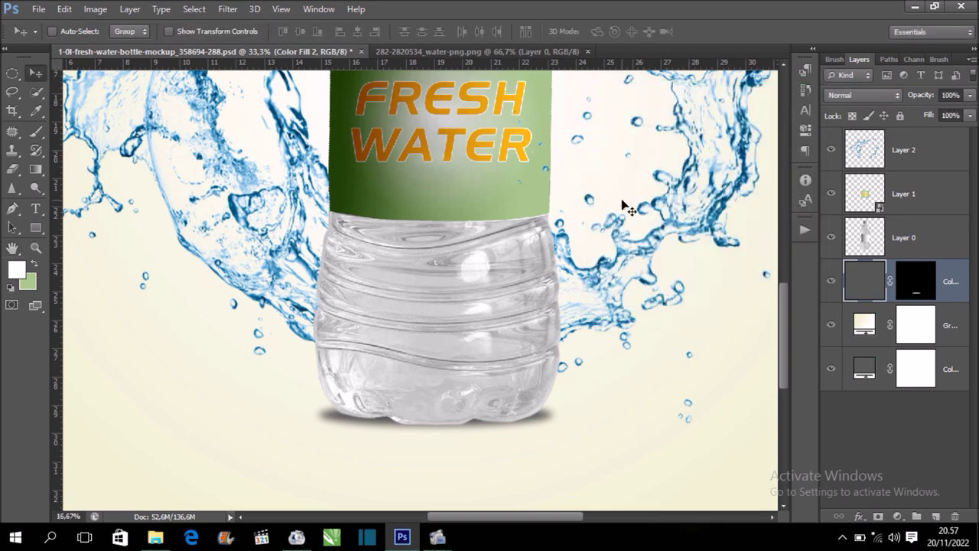
pyautogui.hotkey('ctrl', '-')
pyautogui.hotkey('ctrl', '-')
pyautogui.hotkey('ctrl', '-')
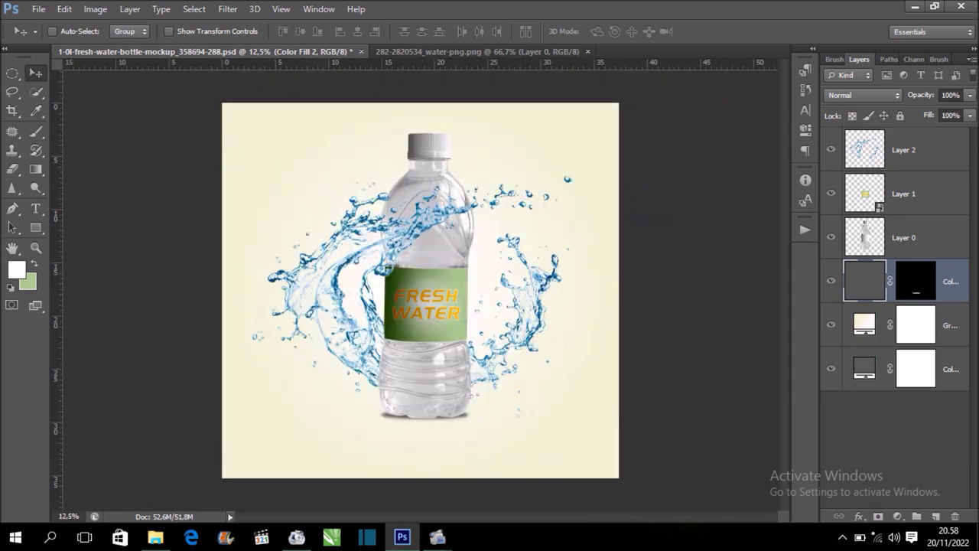
# - Open the shadow layer's Opacity control to bring it down to 70%
pyautogui.click(970, 96)
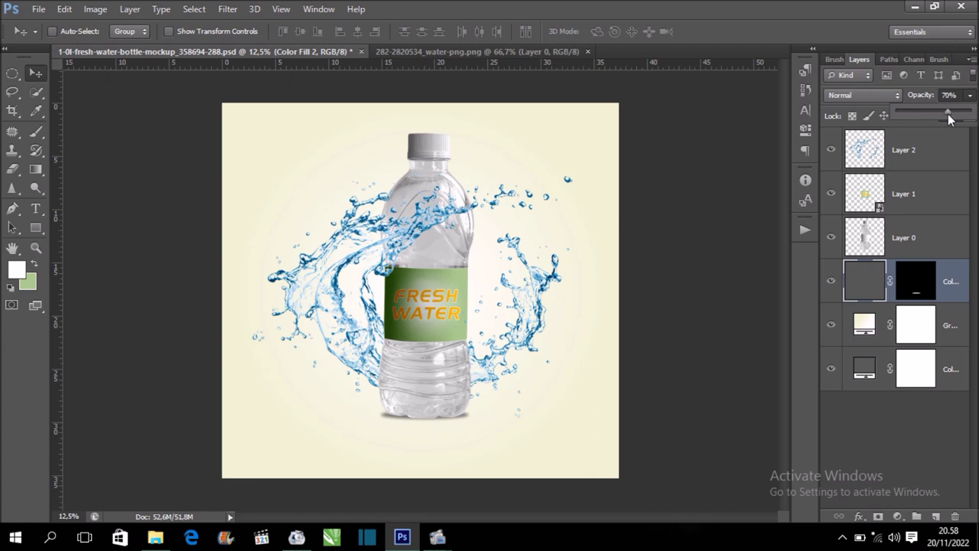